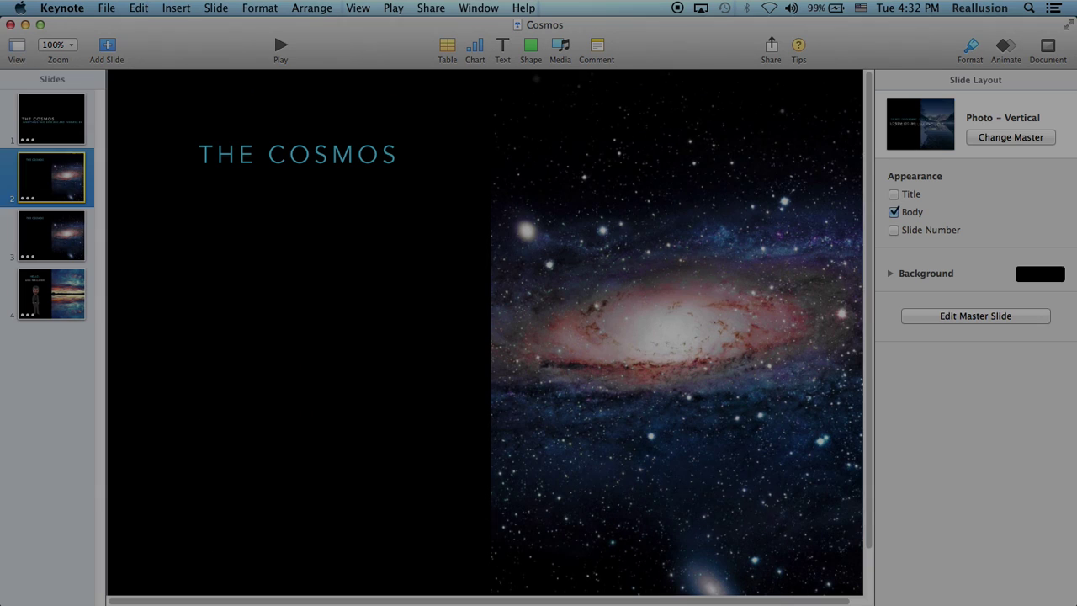
- Bring the CrazyTalk Animator 2 window in front of Keynote from the Dock
{"action": "left_click", "coordinate": [631, 600]}
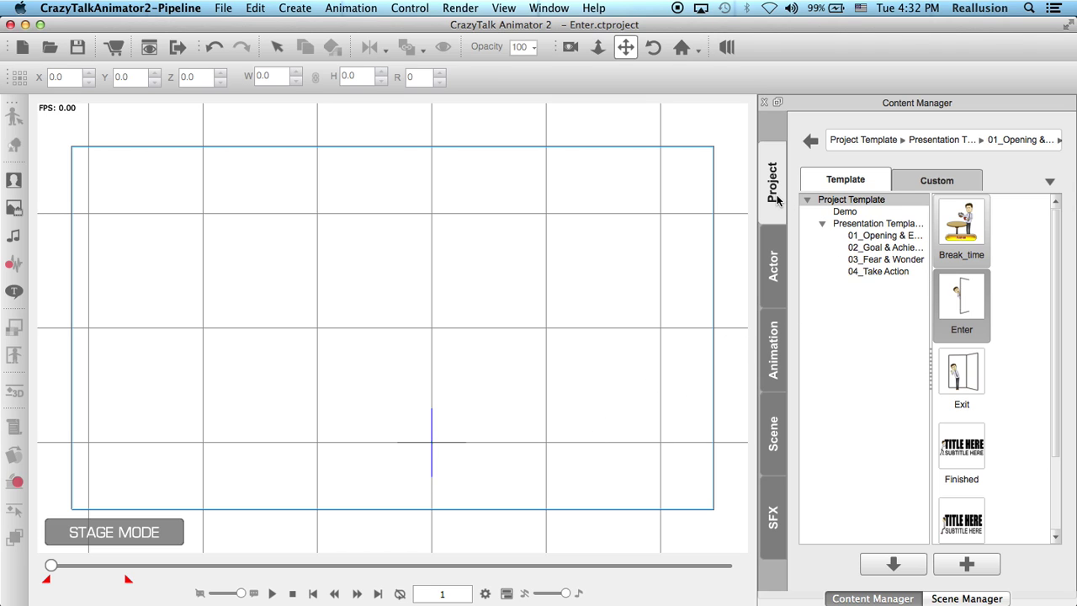
- Play the Enter template from the 01_Opening project templates folder
{"action": "left_click", "coordinate": [892, 238]}
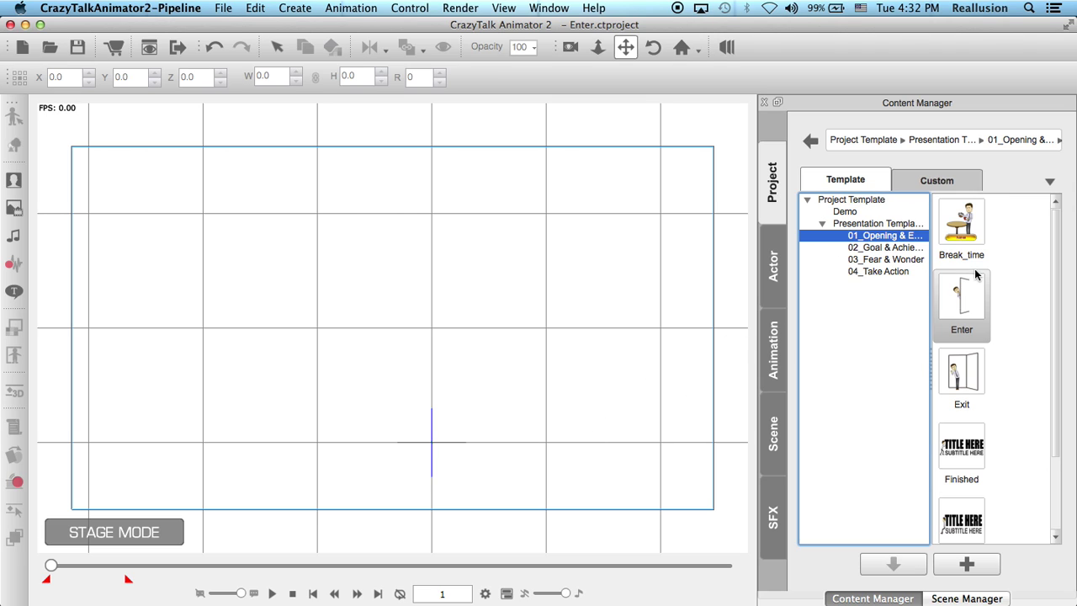
{"action": "left_click", "coordinate": [970, 292]}
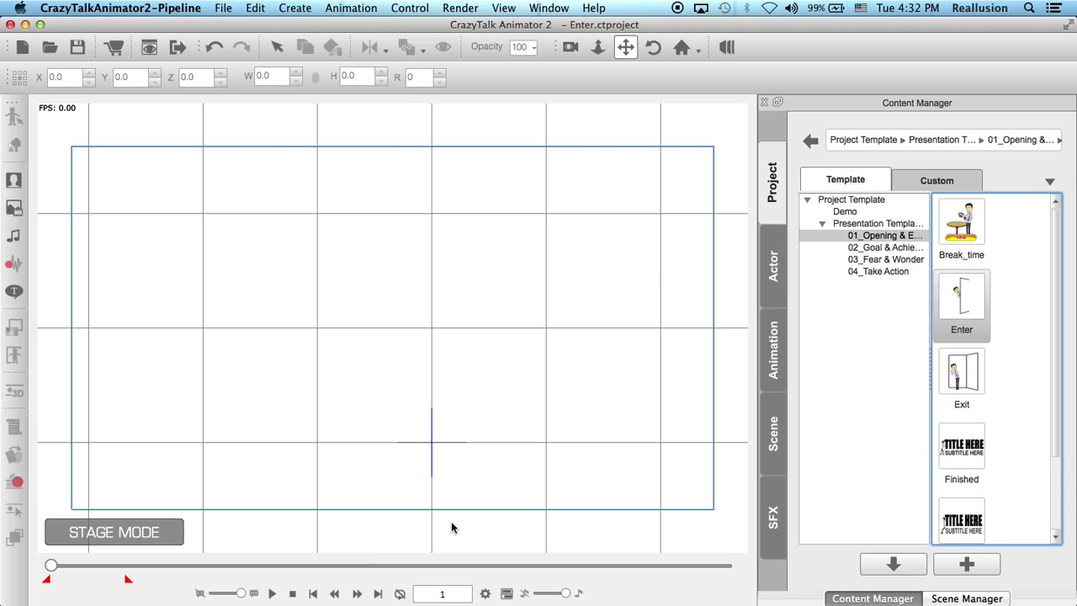
{"action": "left_click", "coordinate": [272, 593]}
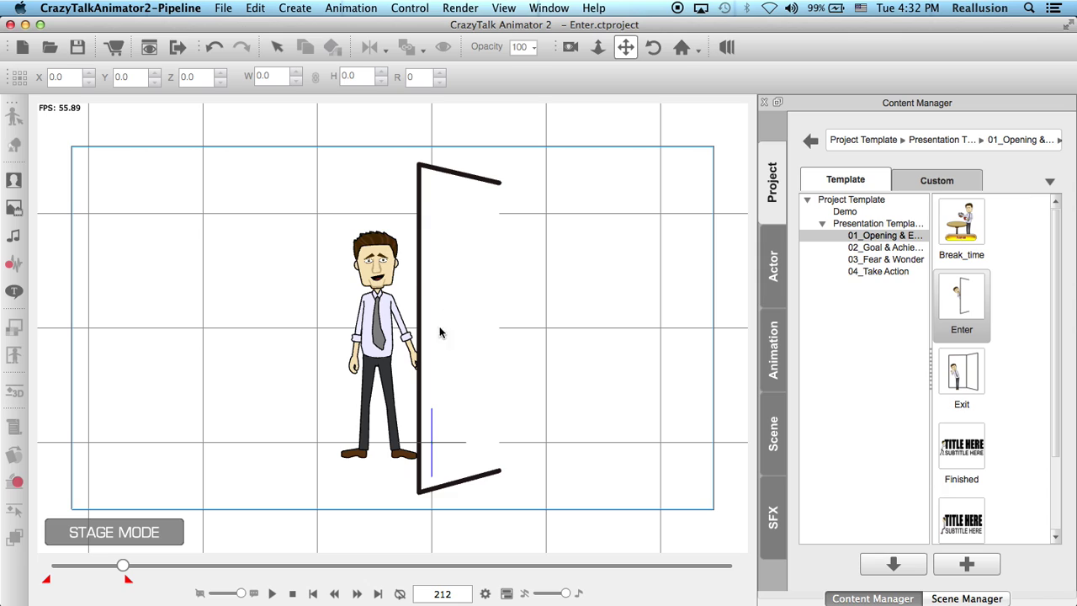
- Replace the cartoon man with the custom Degrasse Tyson character and preview the scene
{"action": "left_click", "coordinate": [375, 272]}
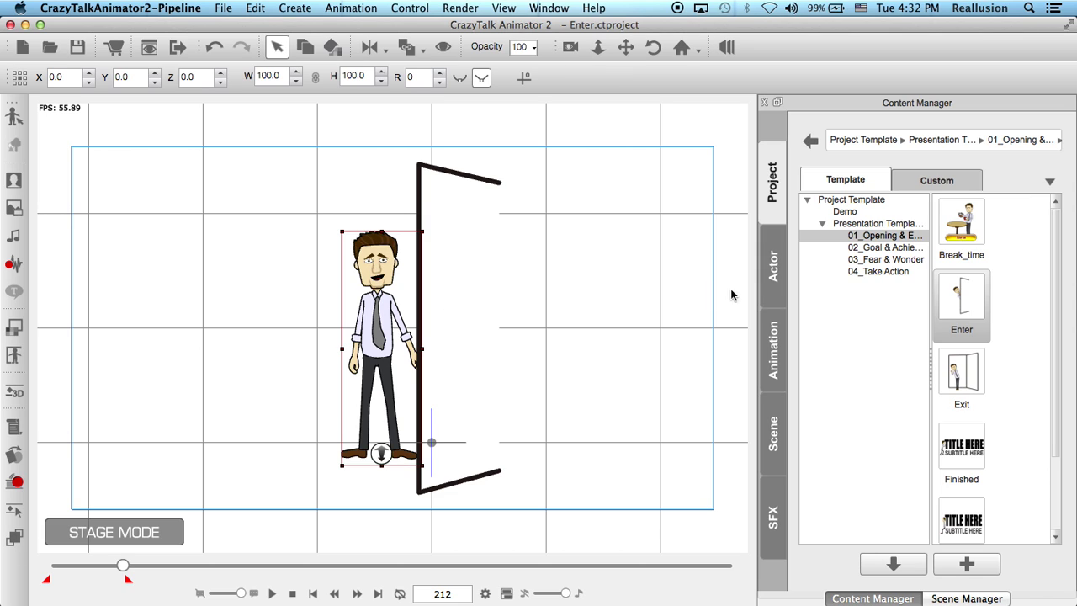
{"action": "left_click", "coordinate": [774, 278]}
{"action": "left_click", "coordinate": [977, 371]}
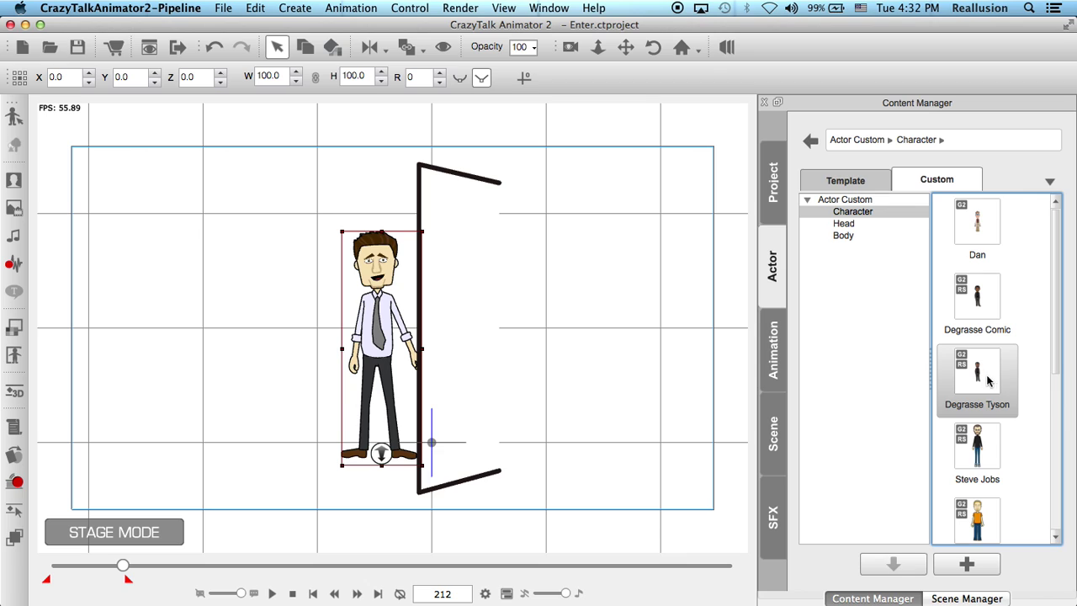
{"action": "left_click_drag", "start_coordinate": [976, 371], "coordinate": [590, 261]}
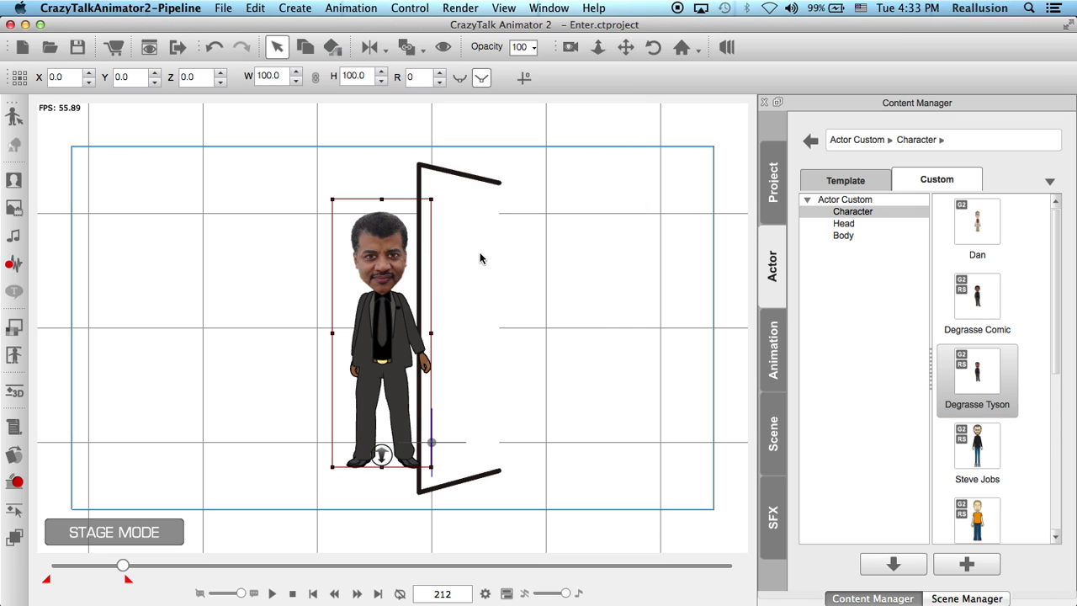
{"action": "left_click", "coordinate": [272, 593]}
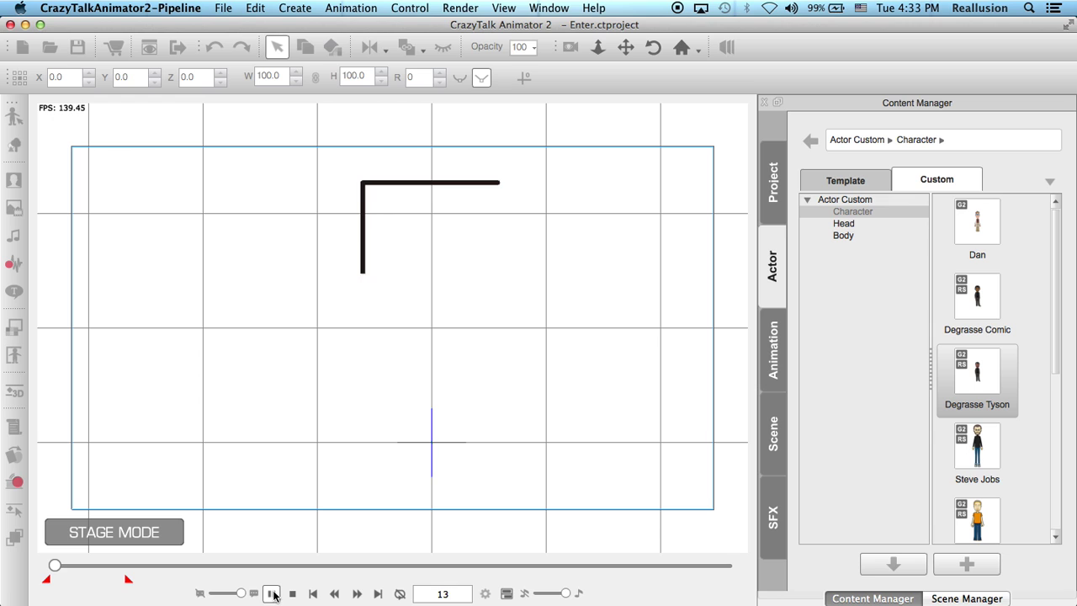
{"action": "left_click", "coordinate": [272, 594]}
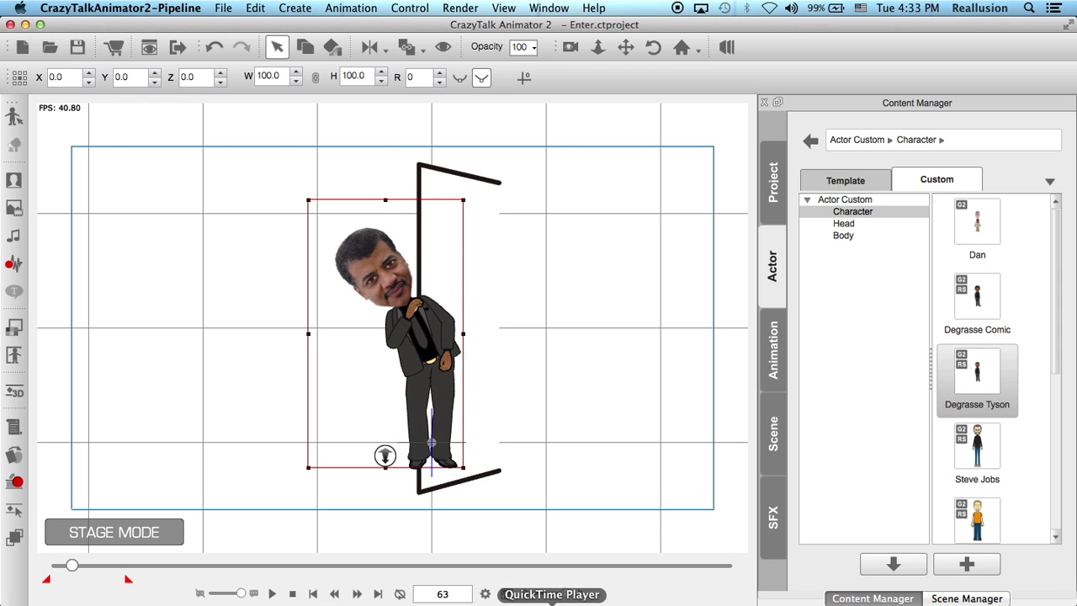
{"action": "left_click", "coordinate": [538, 602]}
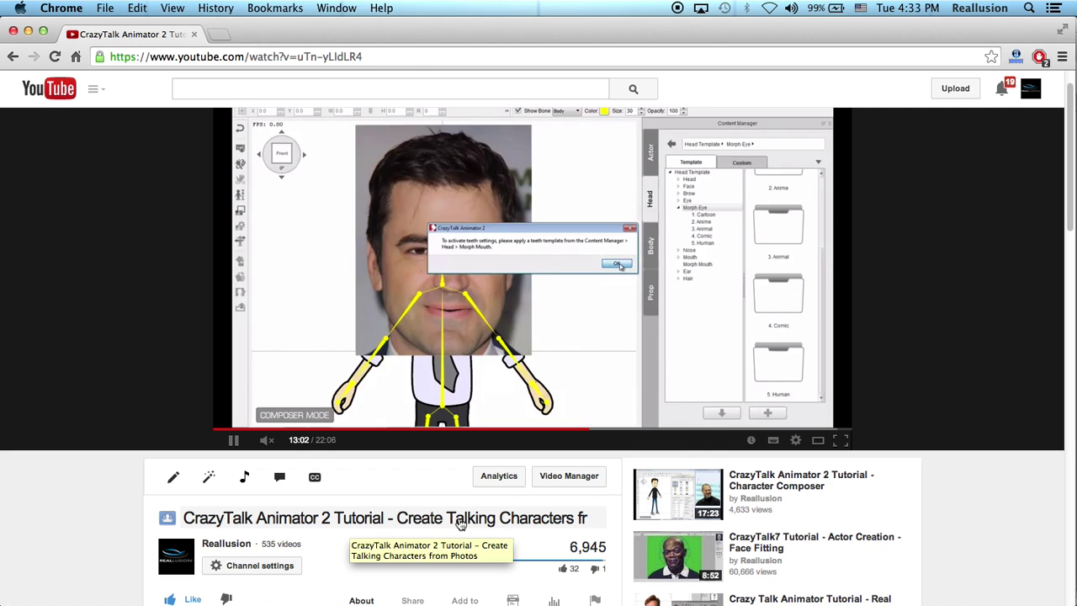
{"action": "left_click", "coordinate": [506, 519]}
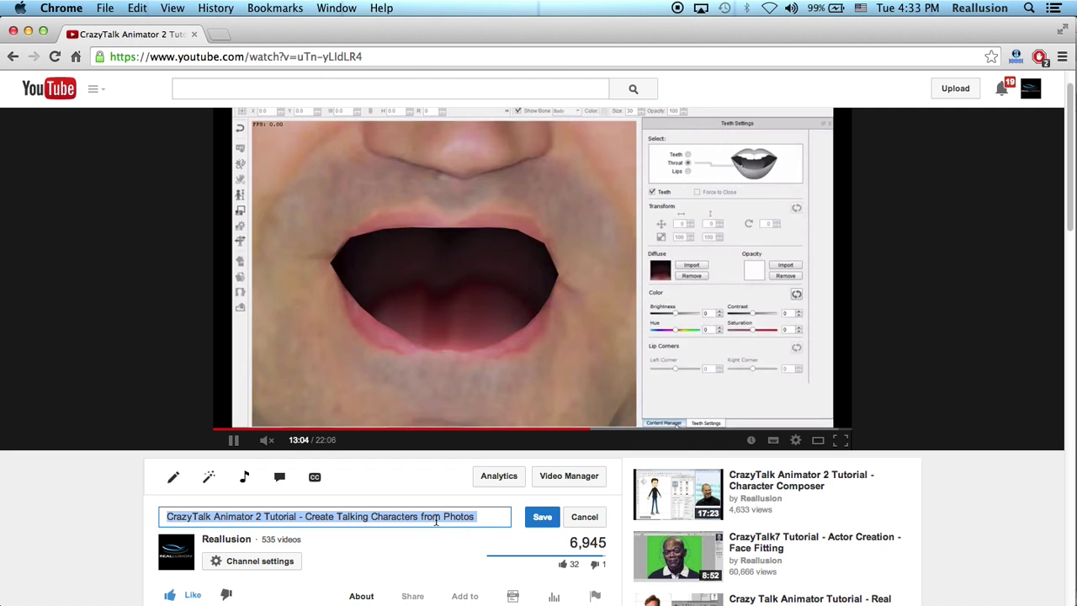
{"action": "left_click", "coordinate": [584, 517]}
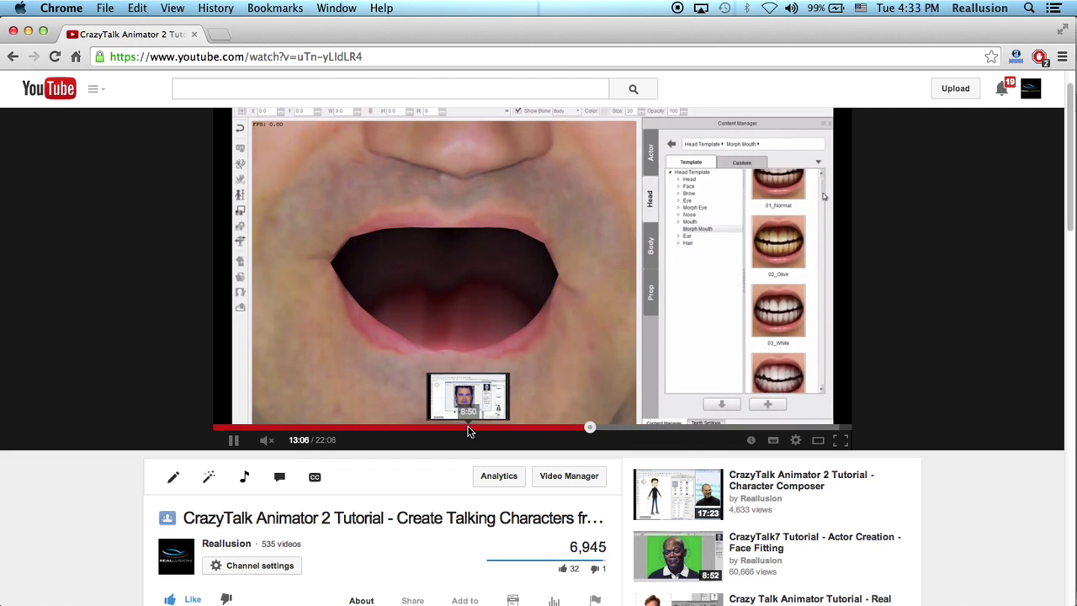
{"action": "left_click", "coordinate": [468, 427]}
{"action": "left_click_drag", "start_coordinate": [396, 431], "coordinate": [499, 429]}
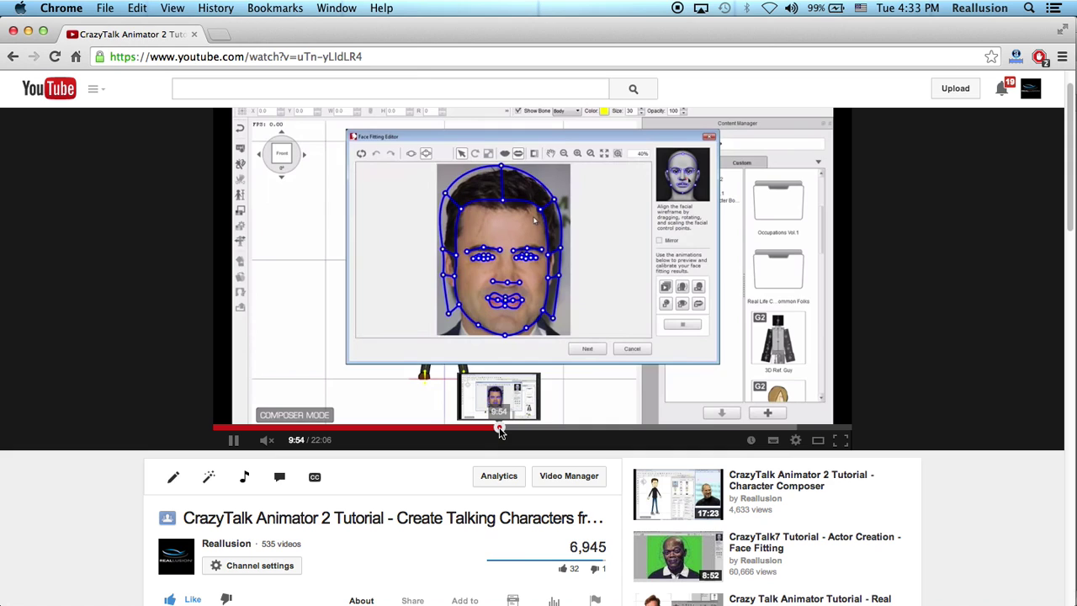
{"action": "left_click", "coordinate": [582, 430]}
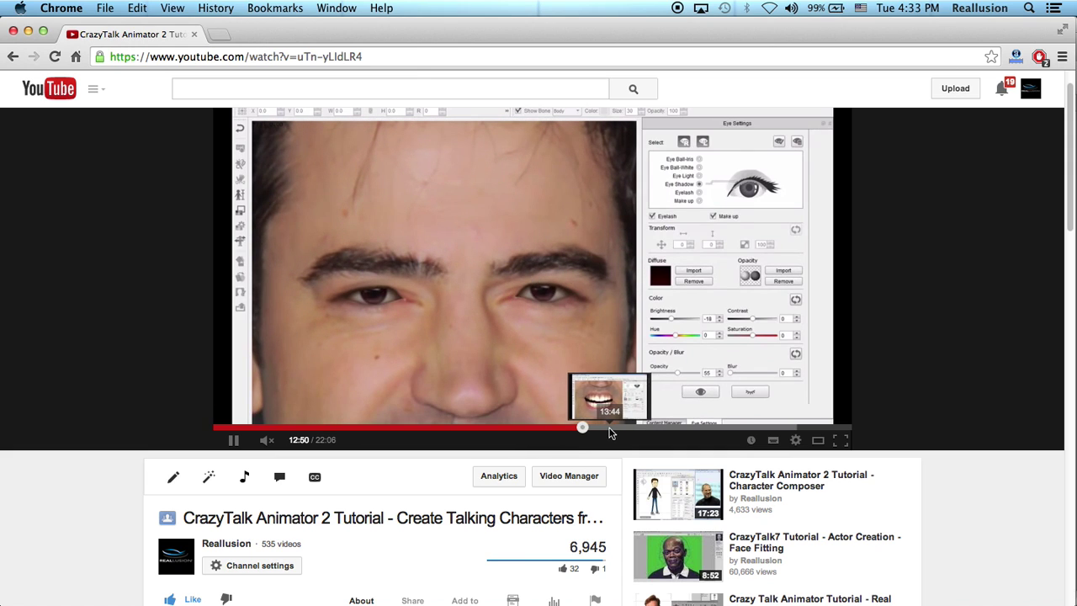
{"action": "left_click", "coordinate": [607, 429]}
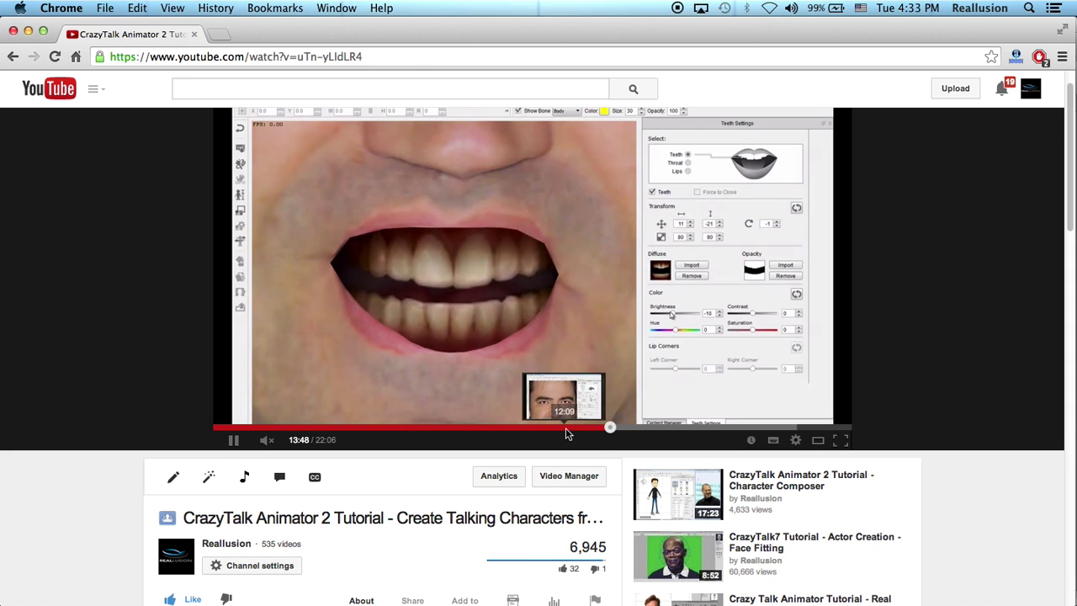
{"action": "left_click", "coordinate": [537, 428]}
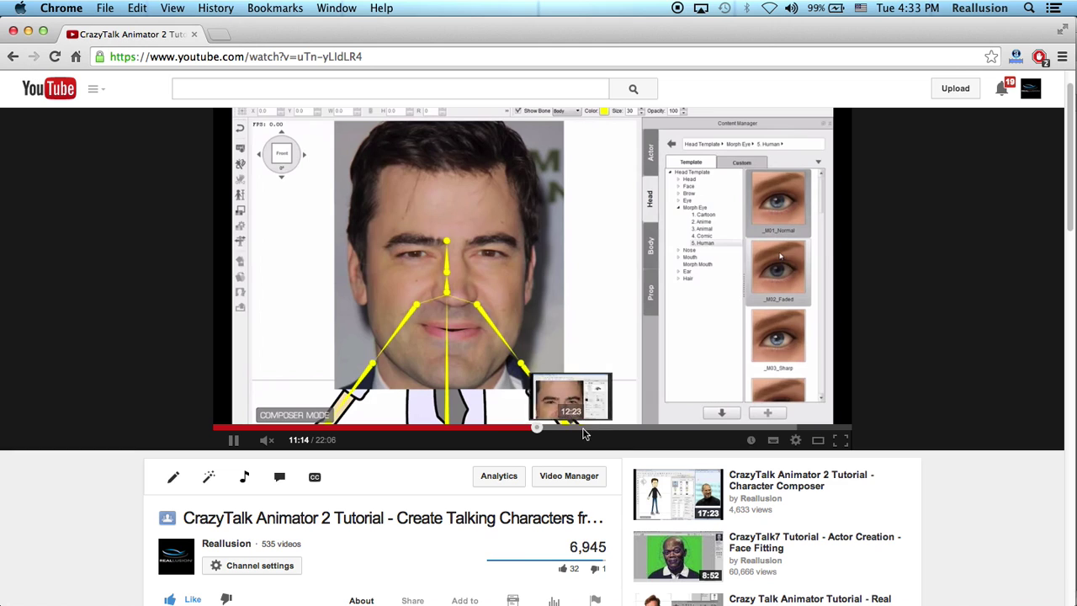
{"action": "left_click", "coordinate": [760, 430]}
{"action": "left_click", "coordinate": [786, 430]}
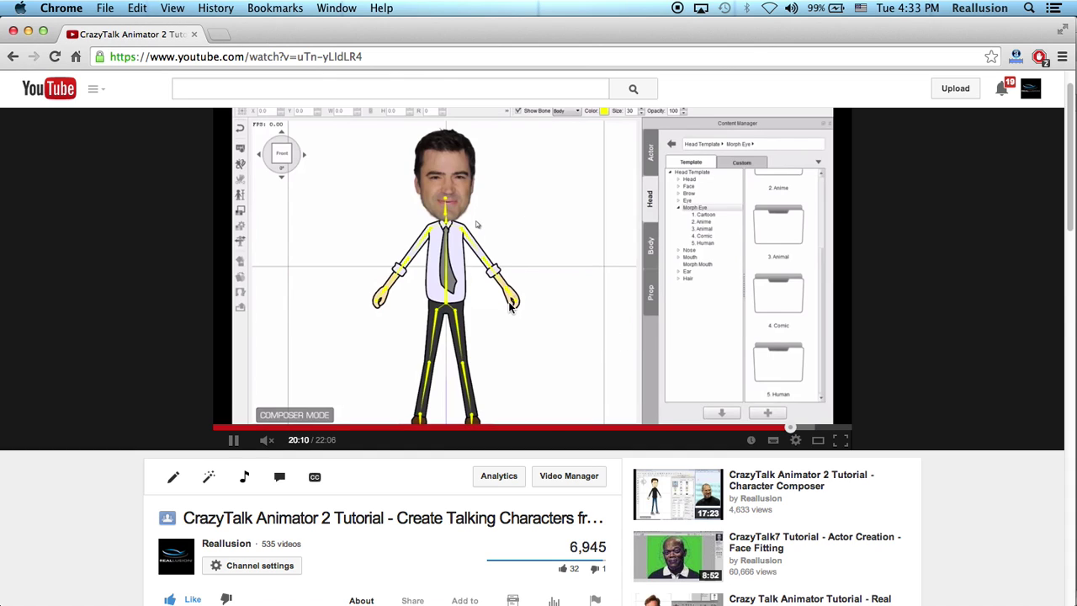
{"action": "left_click", "coordinate": [239, 55]}
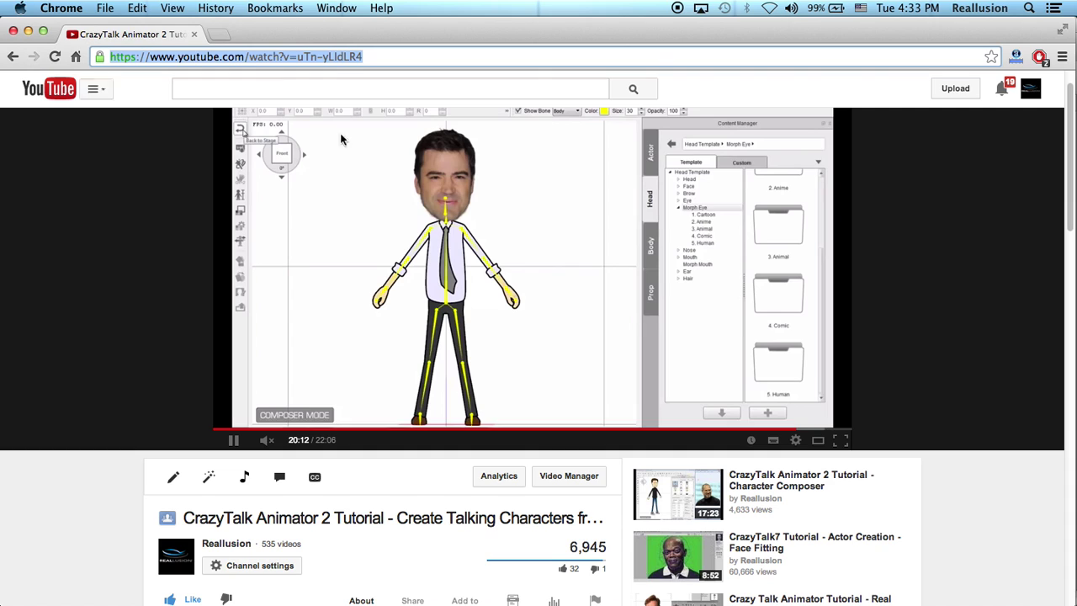
{"action": "left_click", "coordinate": [559, 318]}
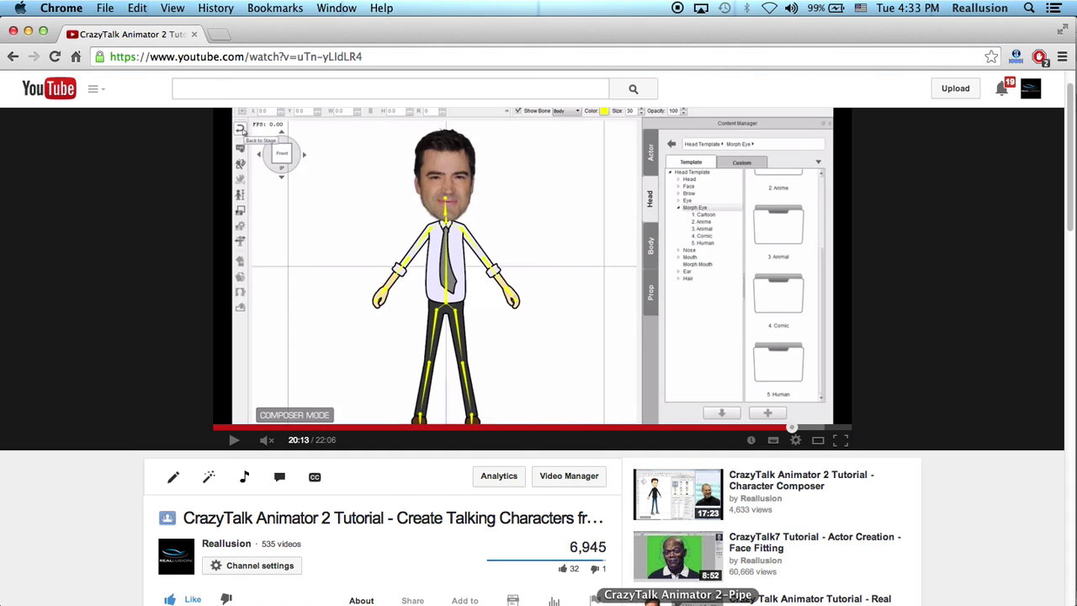
{"action": "left_click", "coordinate": [677, 602]}
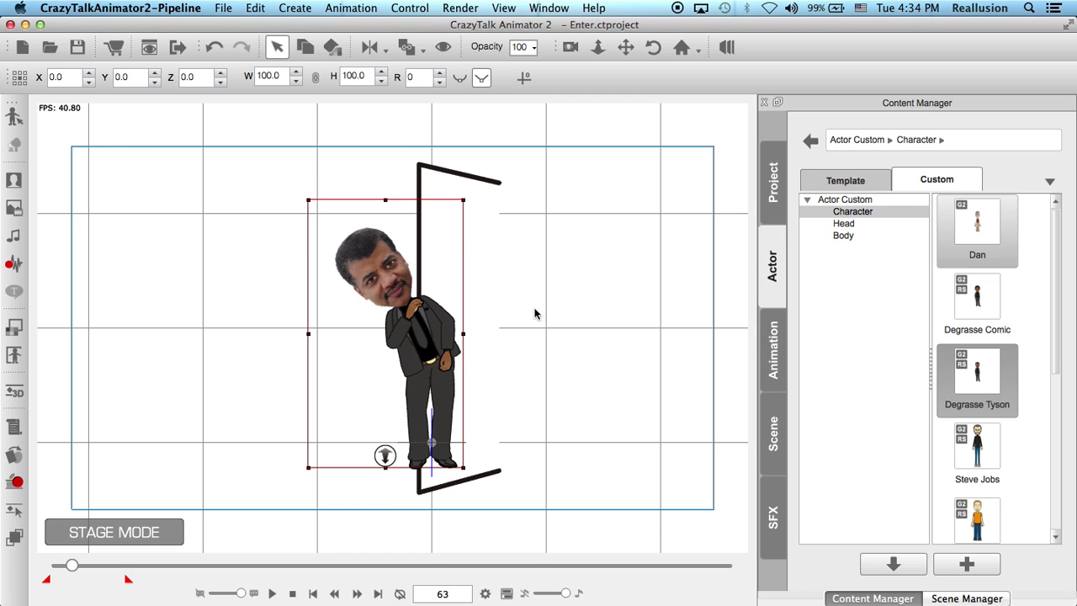
- Play the scene, then extend the playback range to the end of the timeline
{"action": "left_click", "coordinate": [272, 594]}
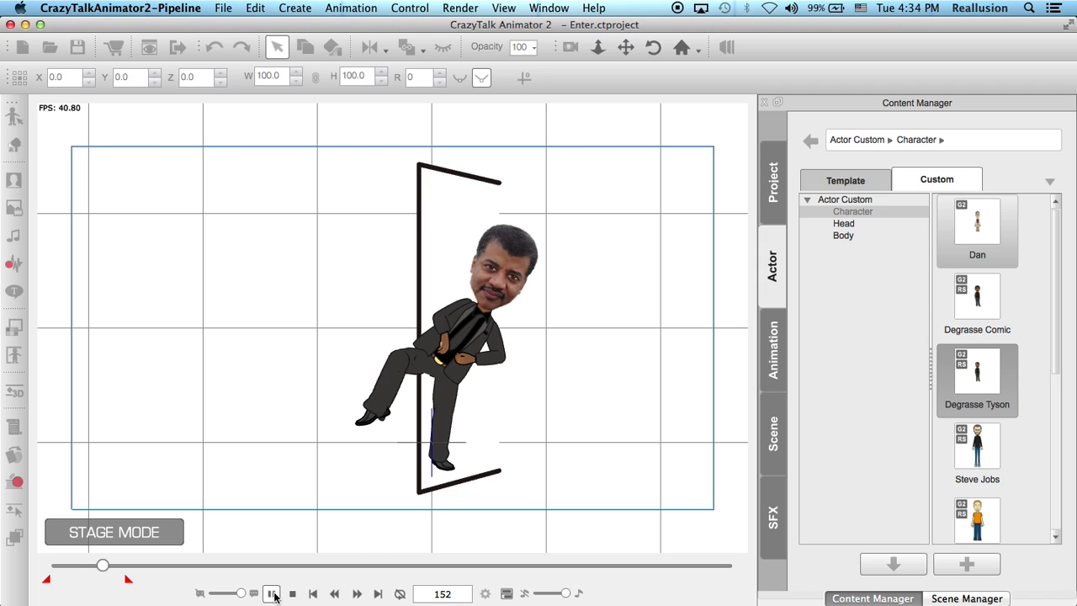
{"action": "left_click", "coordinate": [274, 595]}
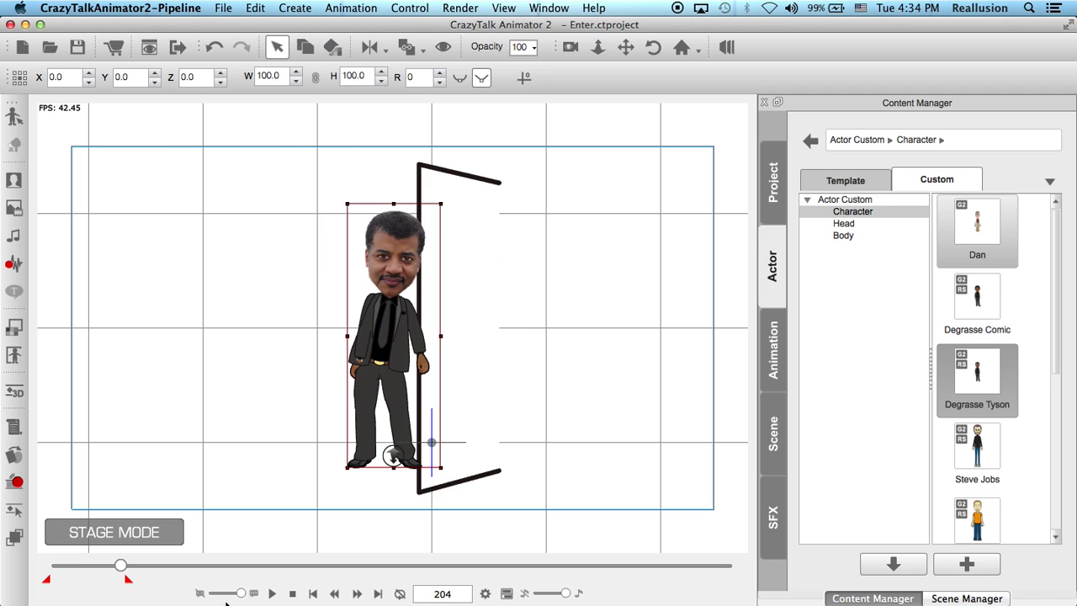
{"action": "left_click_drag", "start_coordinate": [127, 582], "coordinate": [737, 579]}
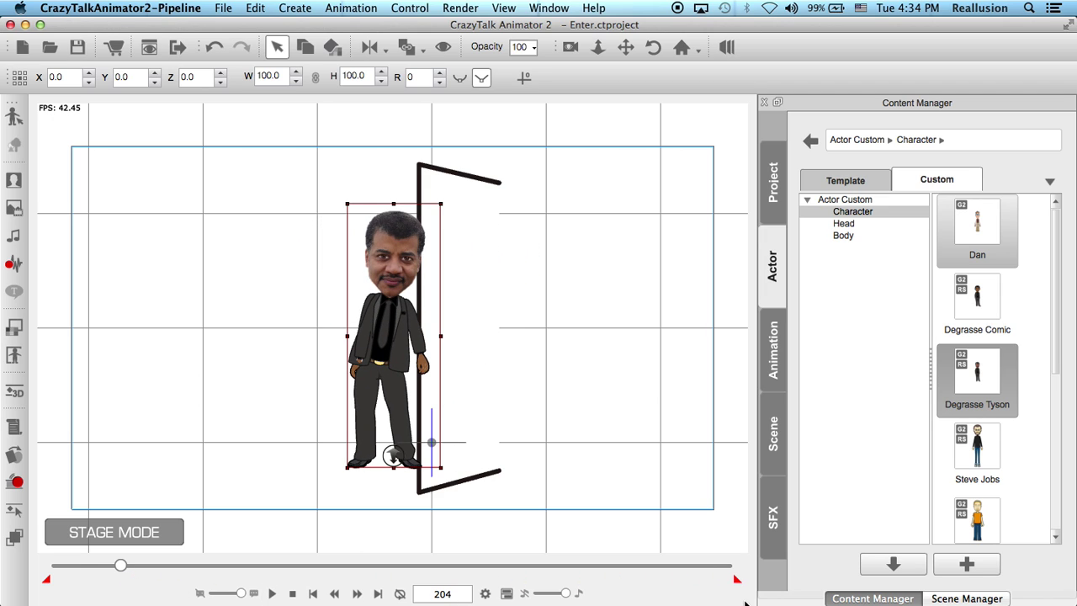
- Delete the door prop and scrub the timeline to check Tyson's poses
{"action": "left_click", "coordinate": [476, 210]}
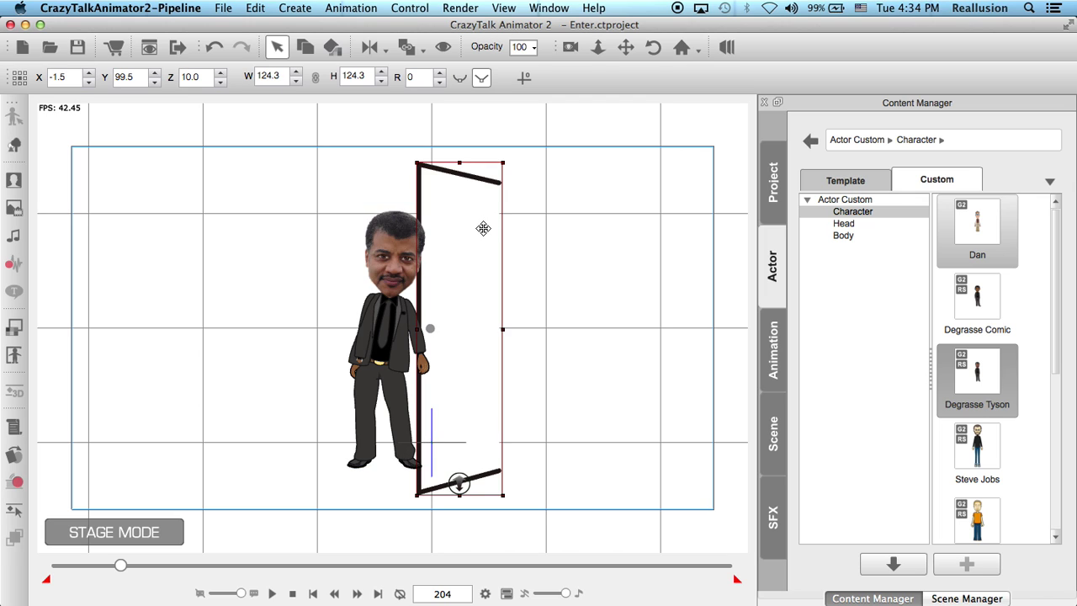
{"action": "key", "text": "Delete"}
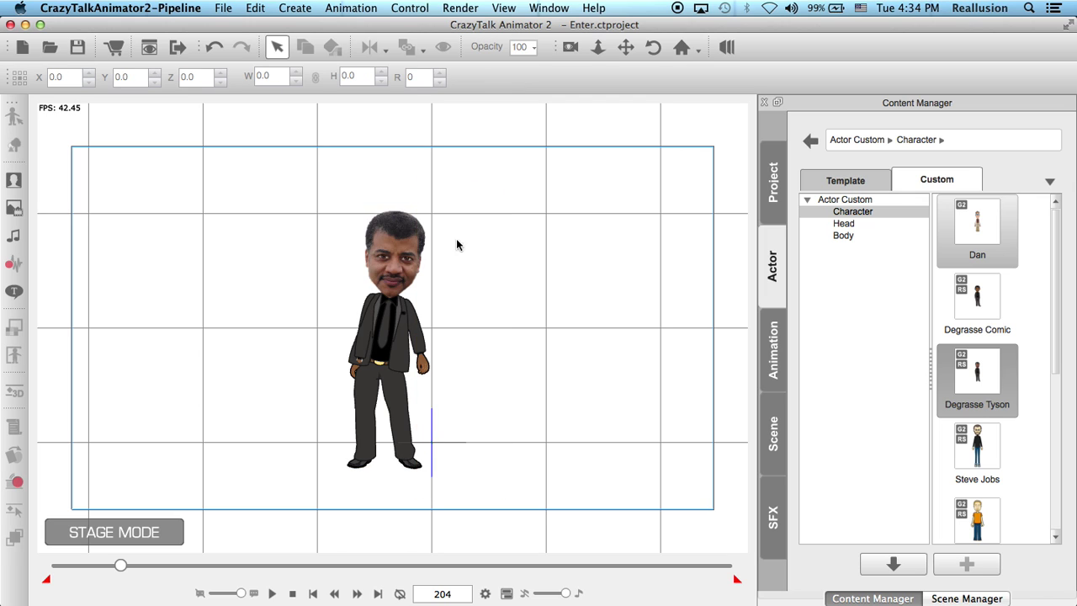
{"action": "left_click", "coordinate": [117, 568]}
{"action": "mouse_move", "coordinate": [117, 568]}
{"action": "left_mouse_down"}
{"action": "mouse_move", "coordinate": [72, 568]}
{"action": "mouse_move", "coordinate": [122, 570]}
{"action": "left_mouse_up"}
{"action": "left_click", "coordinate": [378, 332]}
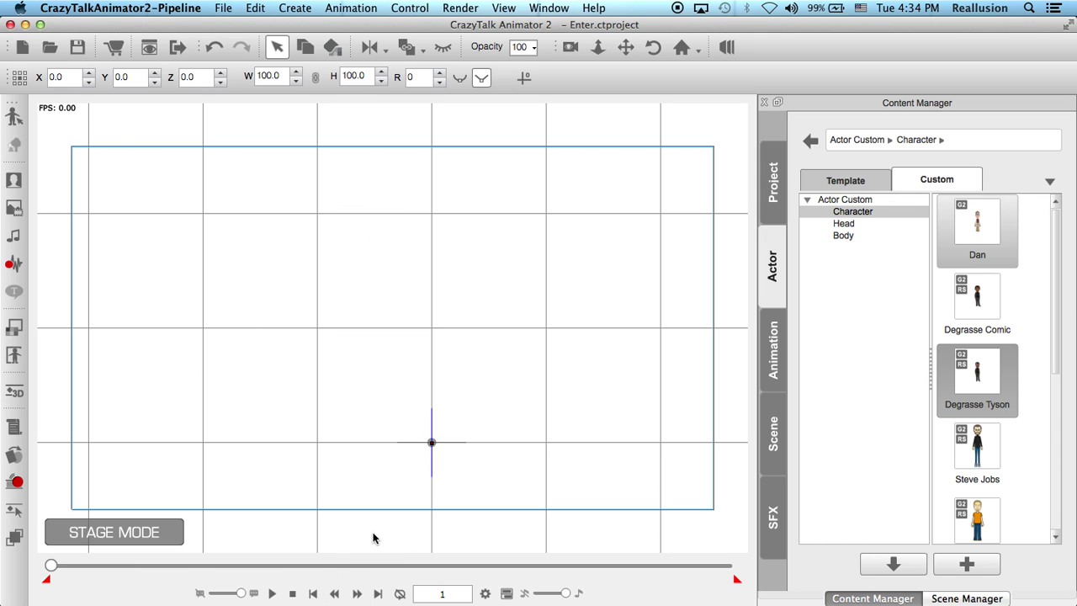
- Preview the doorless entrance, pan to centre Tyson, and advance to frame 219
{"action": "key", "text": "c"}
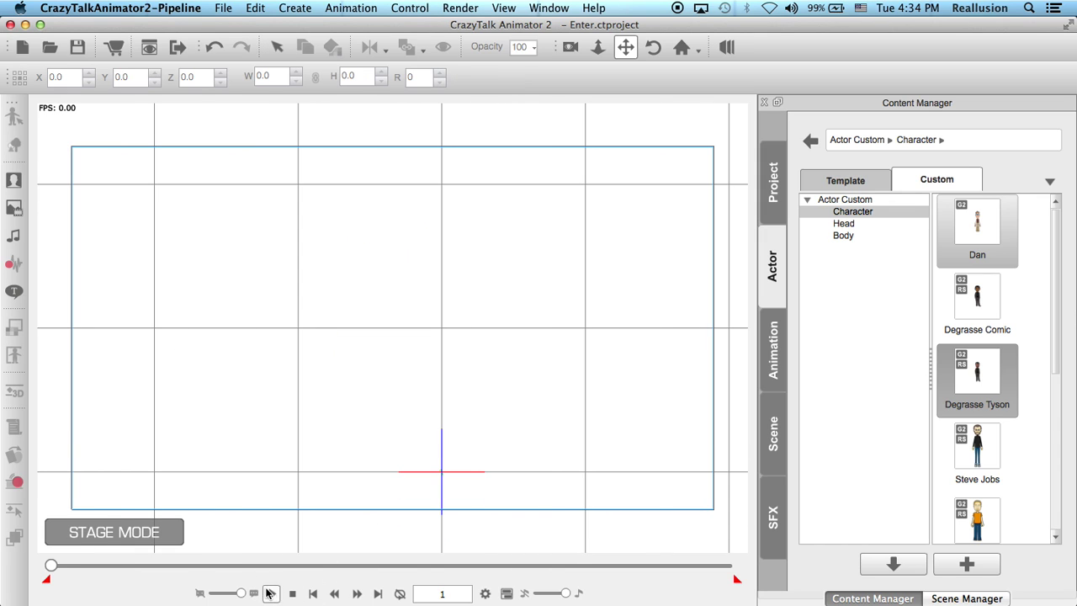
{"action": "left_click", "coordinate": [270, 594]}
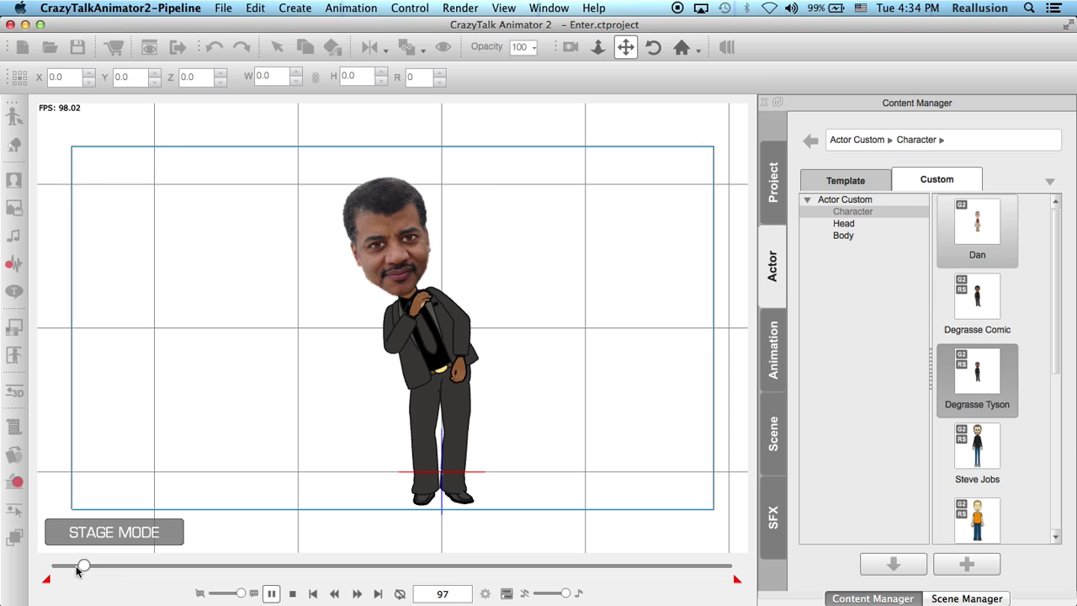
{"action": "key", "text": "space"}
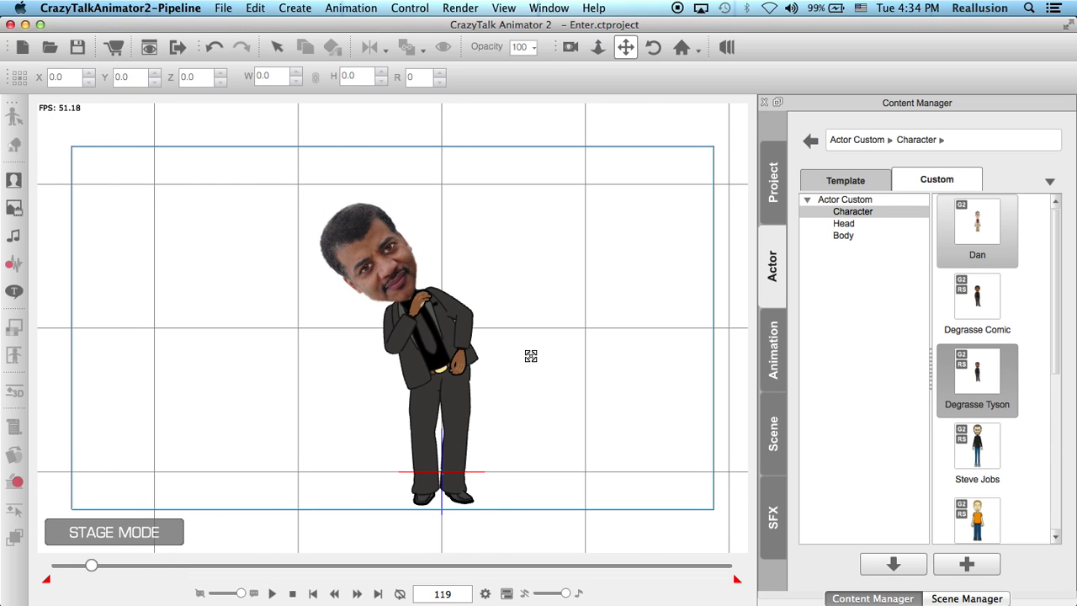
{"action": "left_click_drag", "start_coordinate": [531, 356], "coordinate": [610, 336]}
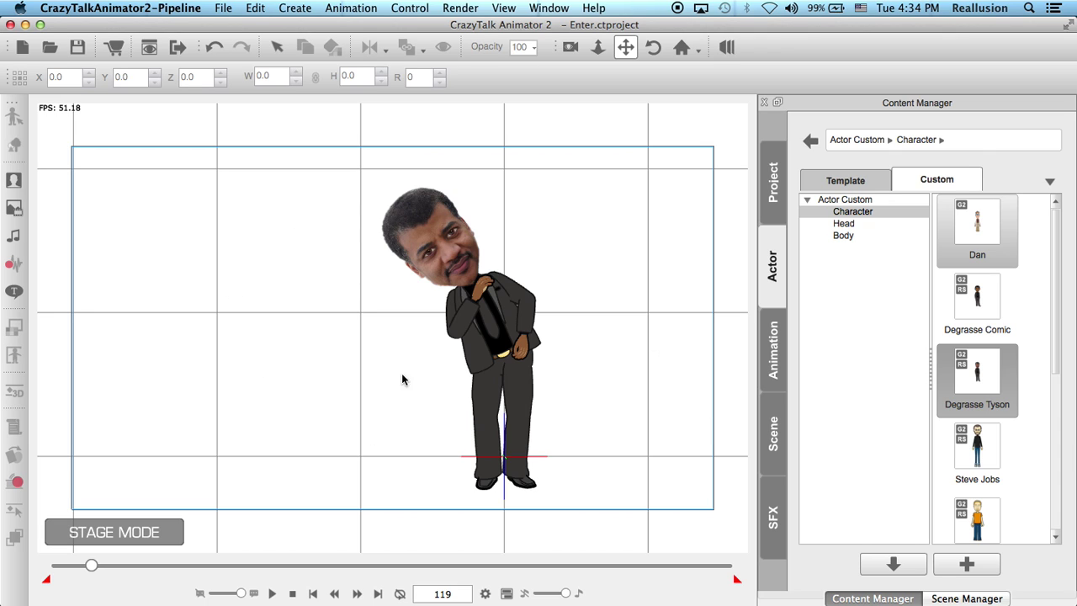
{"action": "left_click_drag", "start_coordinate": [95, 574], "coordinate": [124, 570]}
{"action": "left_click", "coordinate": [427, 271]}
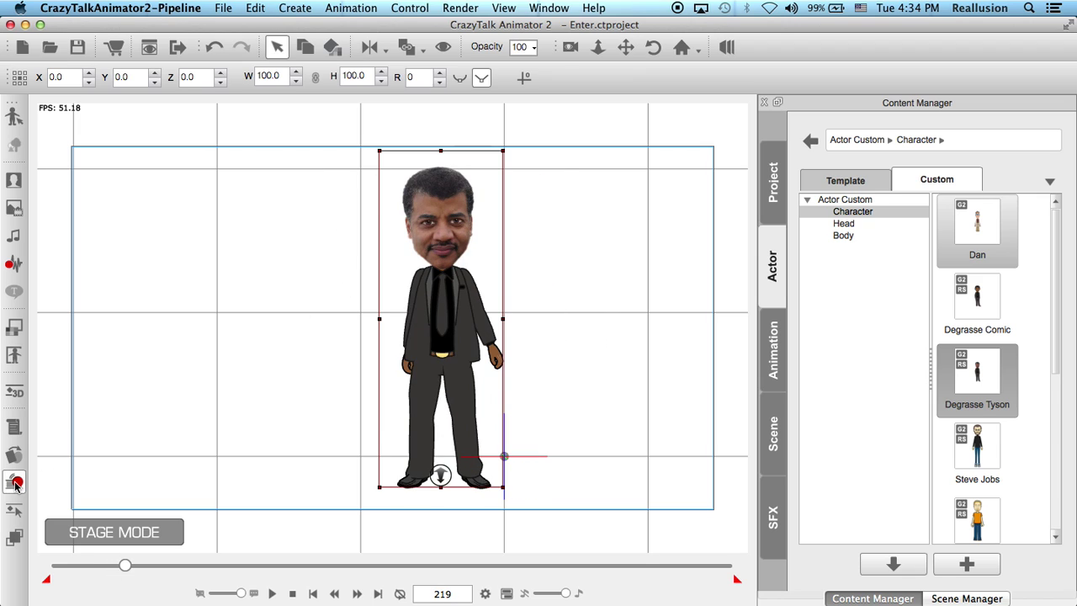
- In the Puppet Editor's Body mode, preview the S Boxing idle motion
{"action": "left_click", "coordinate": [15, 484]}
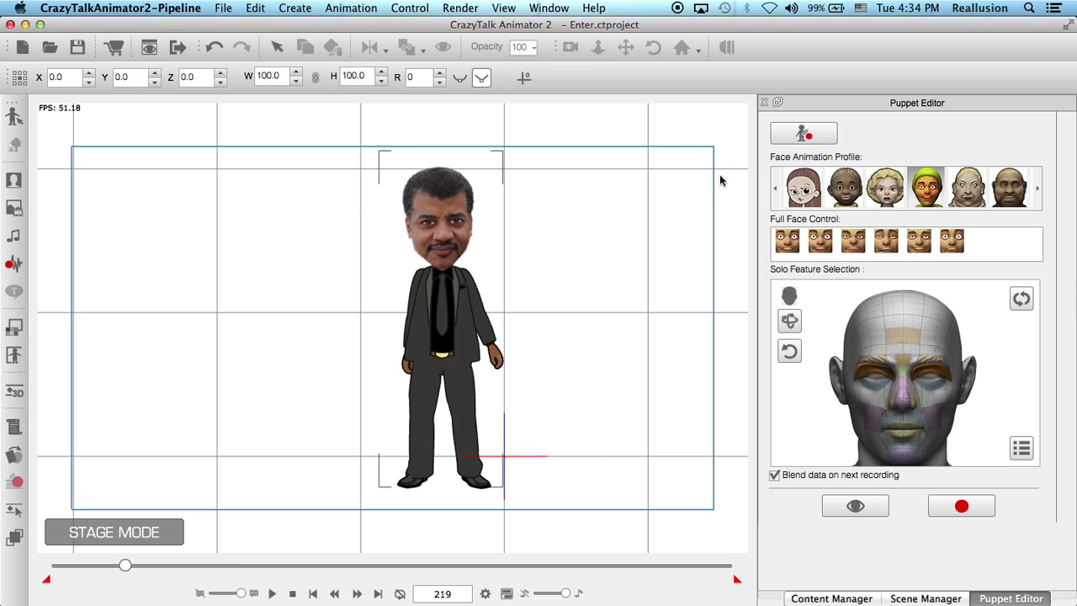
{"action": "left_click", "coordinate": [805, 137]}
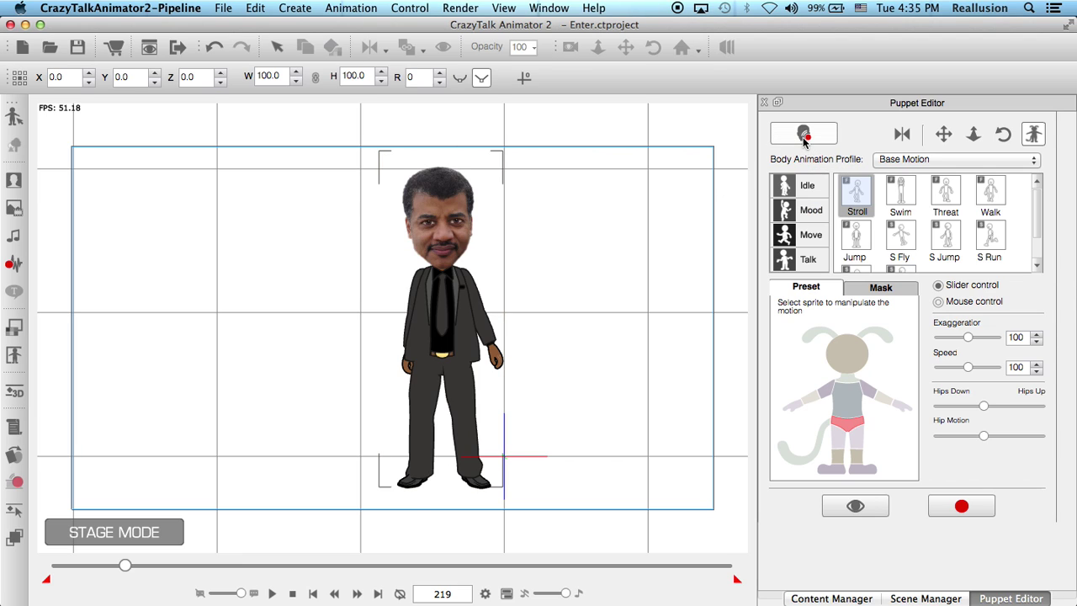
{"action": "left_click", "coordinate": [810, 189]}
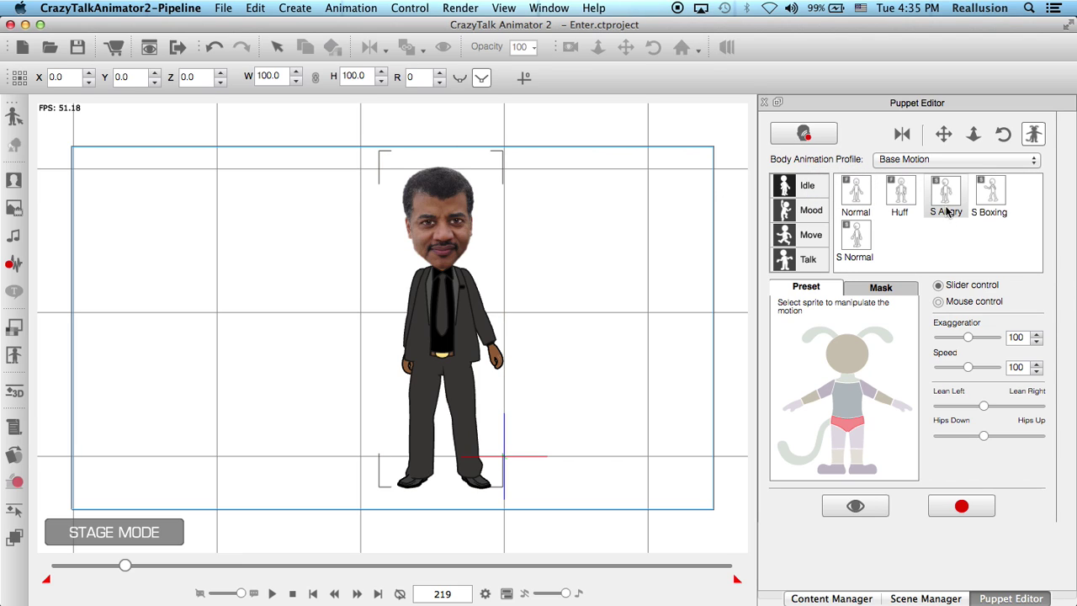
{"action": "left_click", "coordinate": [982, 202]}
{"action": "left_click", "coordinate": [867, 506]}
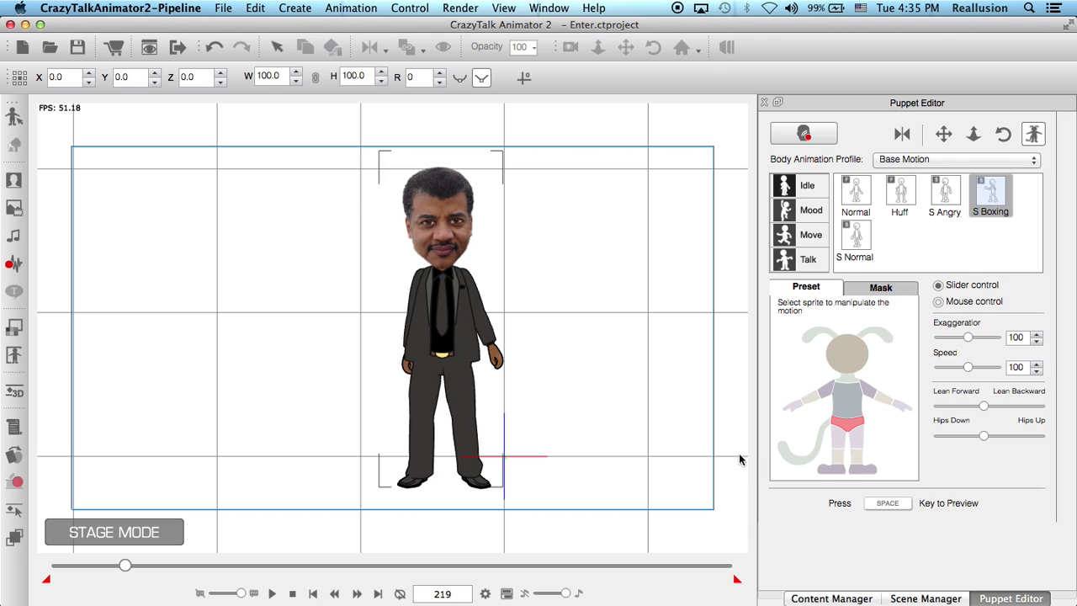
{"action": "key", "text": "space"}
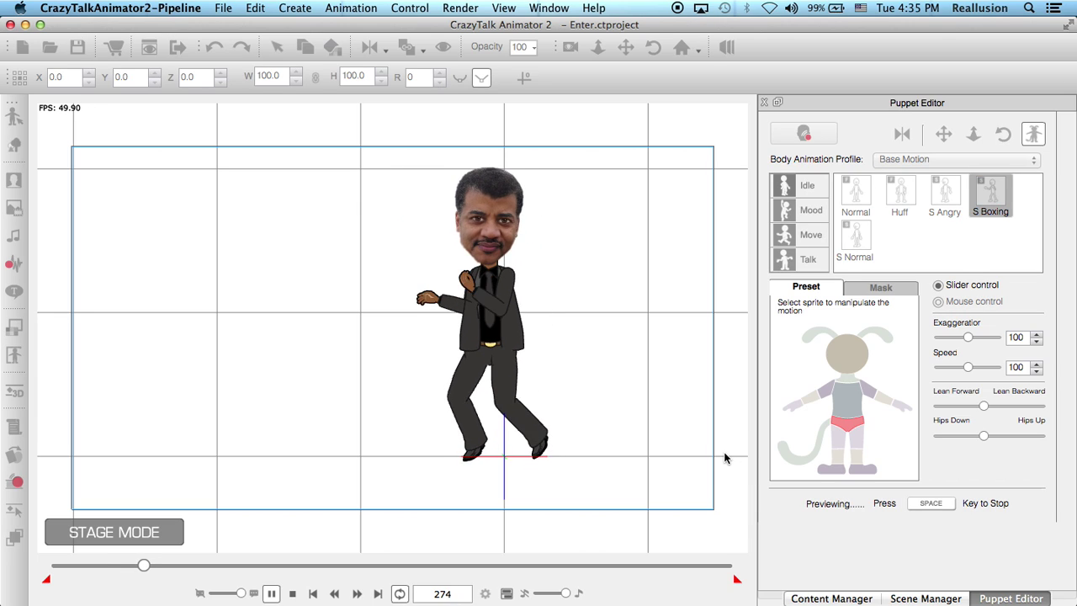
{"action": "key", "text": "space"}
- Preview a Mood body motion preset on the character
{"action": "left_click", "coordinate": [810, 210]}
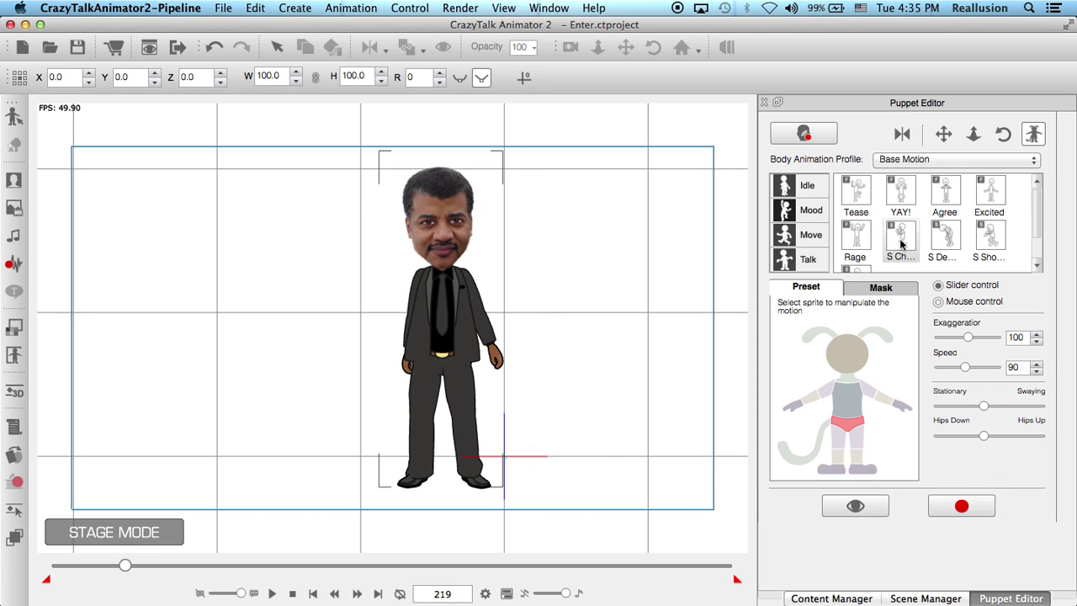
{"action": "left_click", "coordinate": [899, 256]}
{"action": "left_click", "coordinate": [866, 505]}
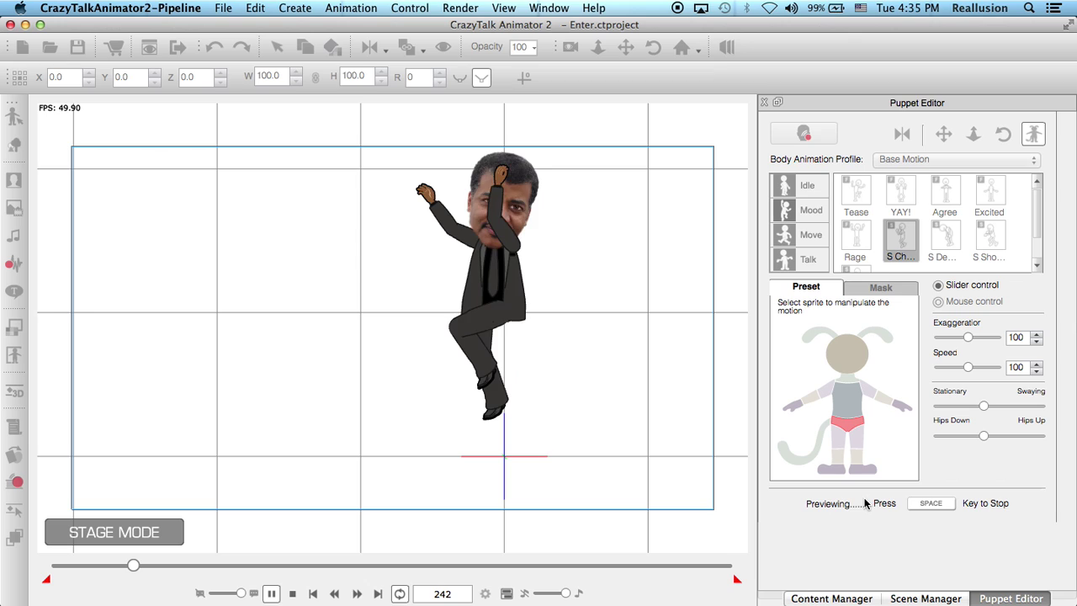
{"action": "key", "text": "space"}
- Choose the Move > S Sneak motion, preview it, and record the sneaking walk
{"action": "left_click", "coordinate": [810, 236]}
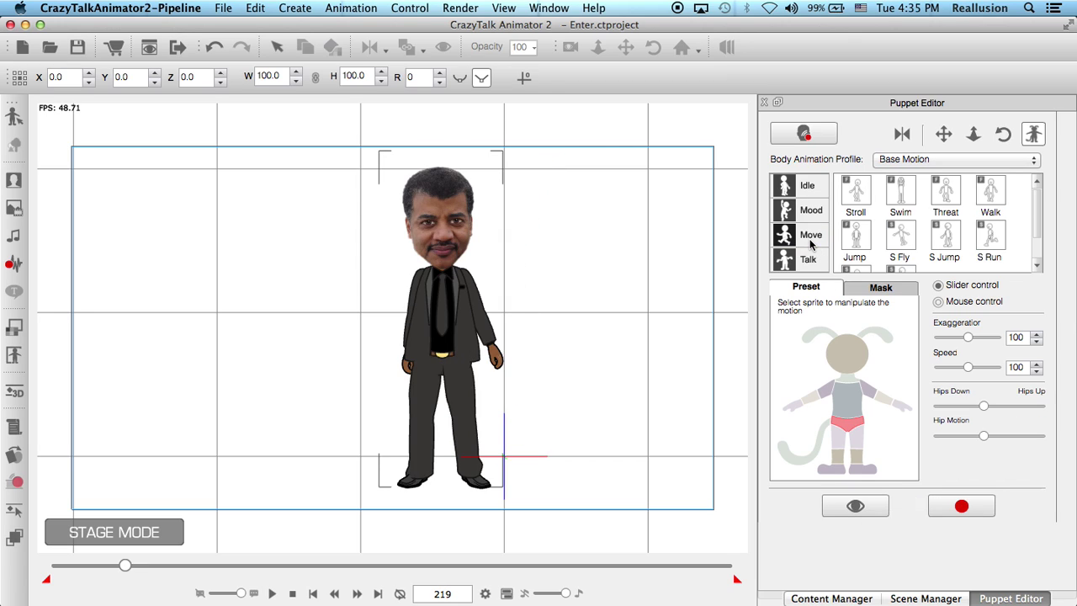
{"action": "scroll", "coordinate": [1044, 215], "scroll_direction": "down", "scroll_amount": 2}
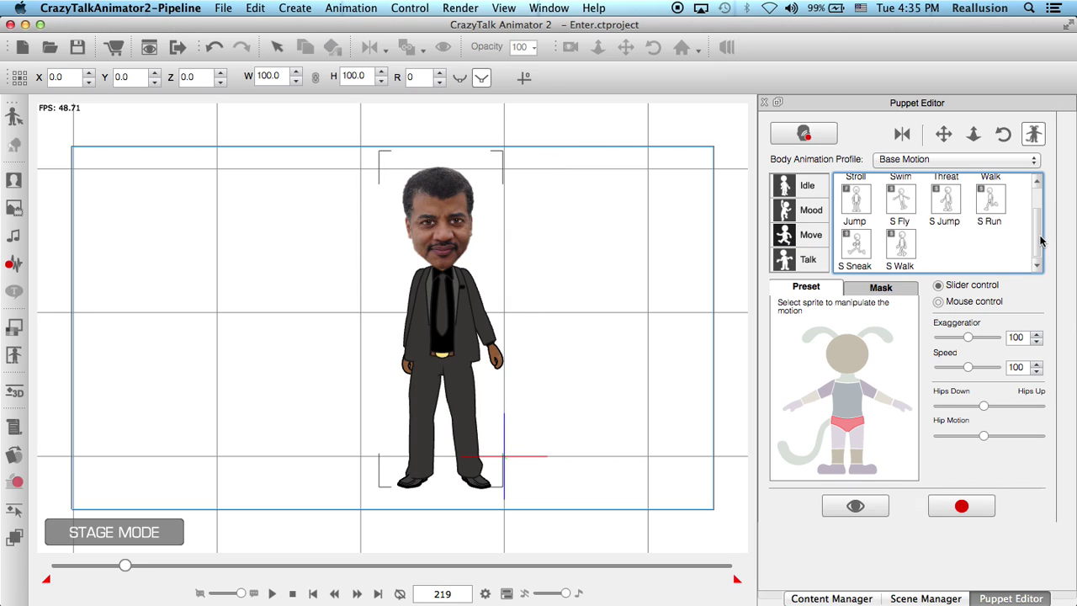
{"action": "left_click", "coordinate": [859, 251]}
{"action": "left_click", "coordinate": [858, 505]}
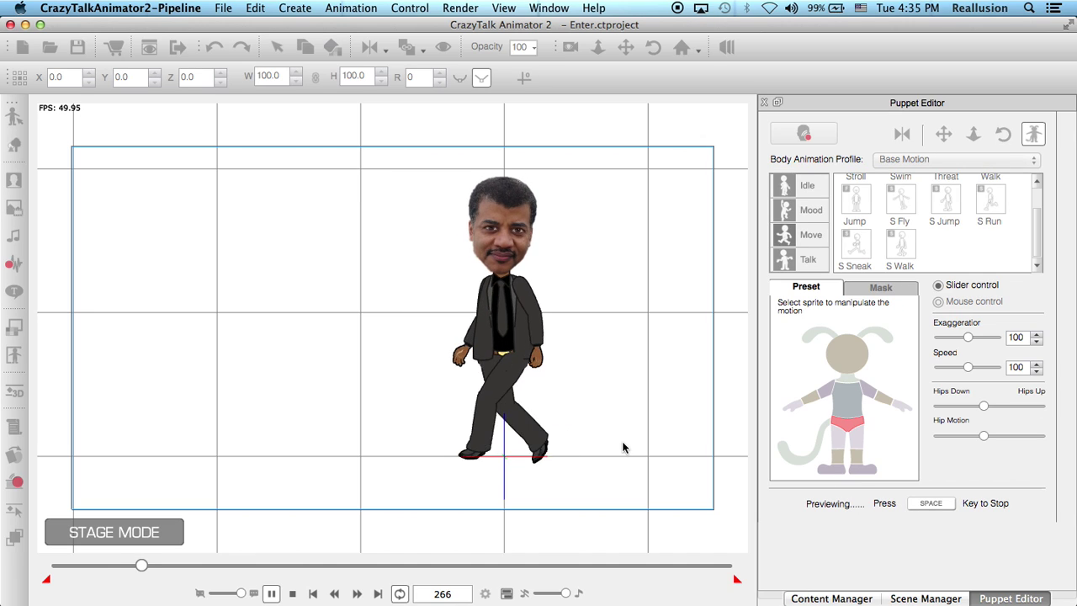
{"action": "key", "text": "space"}
{"action": "left_click", "coordinate": [964, 505]}
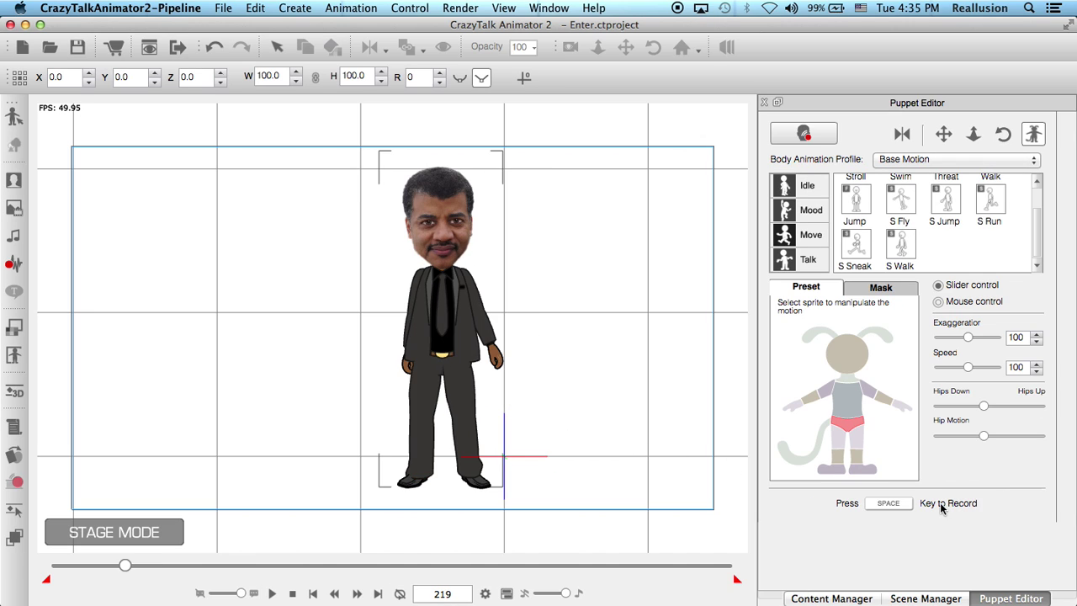
{"action": "key", "text": "space"}
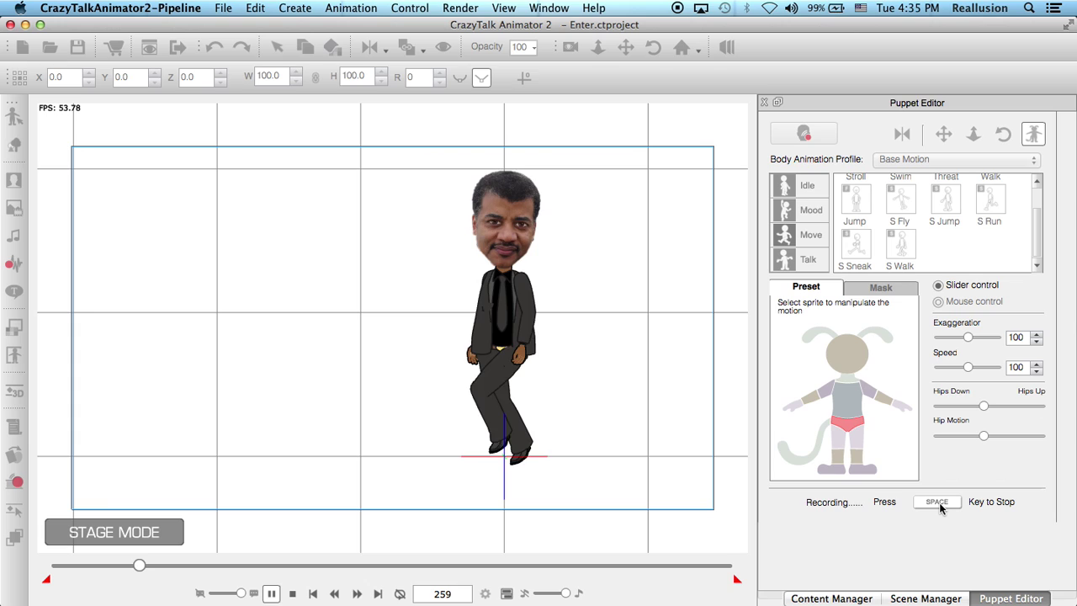
{"action": "key", "text": "space"}
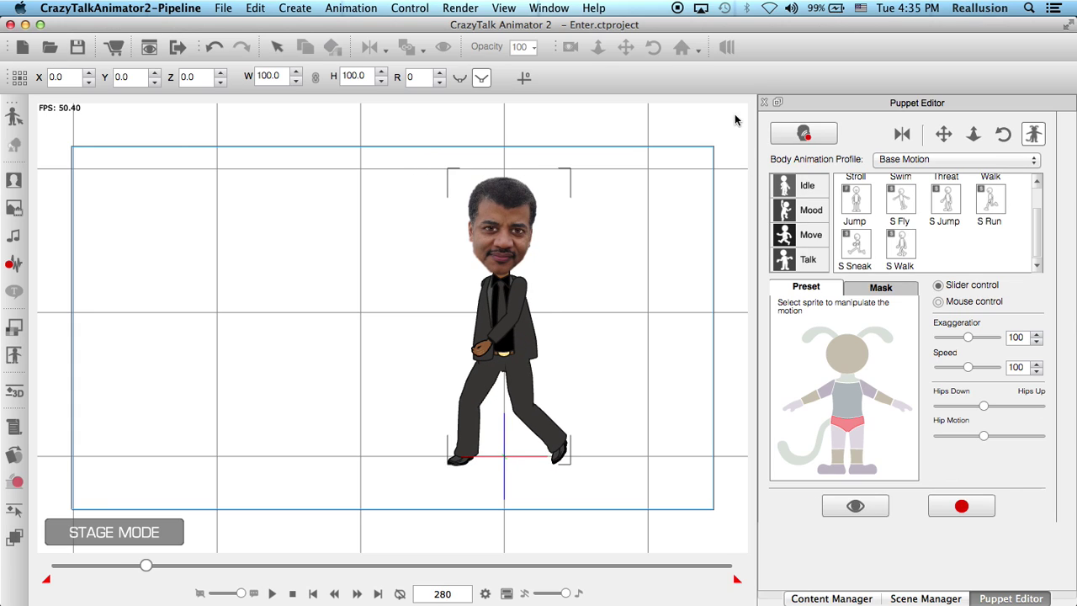
- Try moving Tyson left, undo it, and play the recording back to frame 213
{"action": "left_click", "coordinate": [765, 103]}
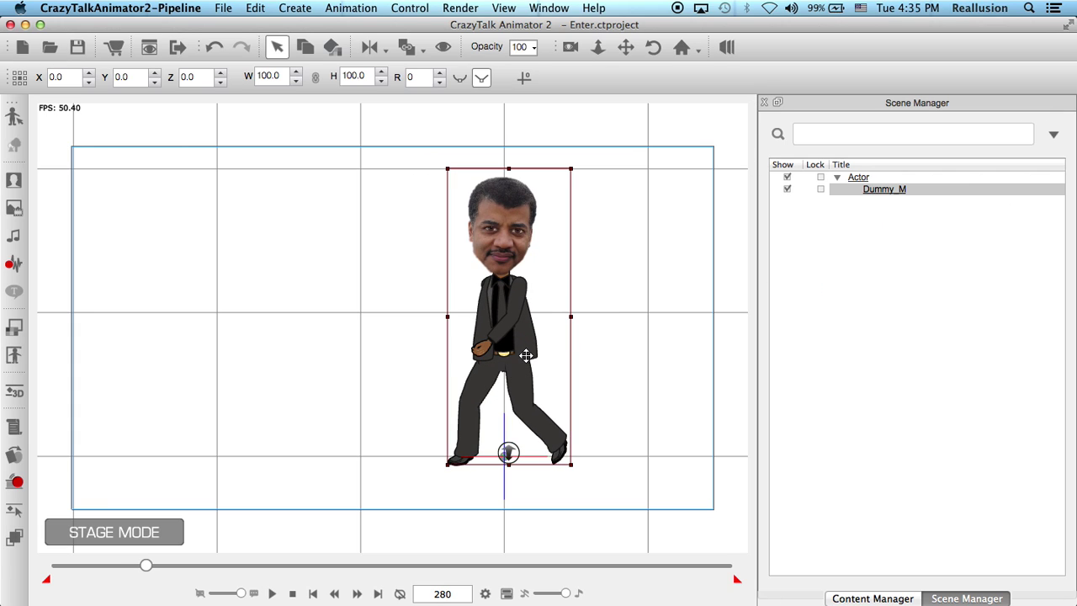
{"action": "left_click_drag", "start_coordinate": [521, 338], "coordinate": [305, 340]}
{"action": "left_click_drag", "start_coordinate": [149, 569], "coordinate": [61, 572]}
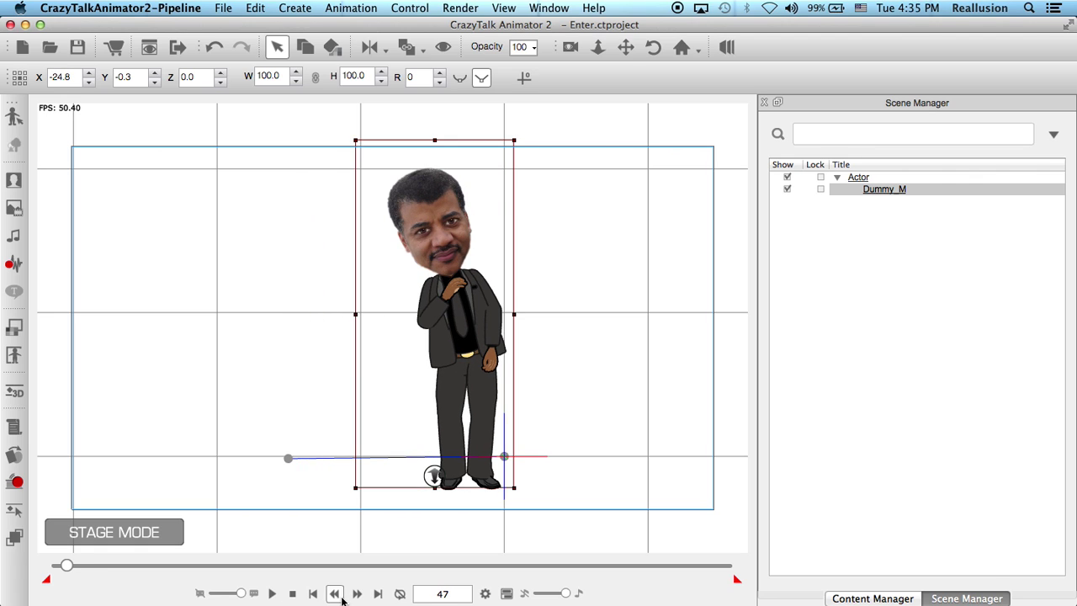
{"action": "left_click", "coordinate": [218, 48]}
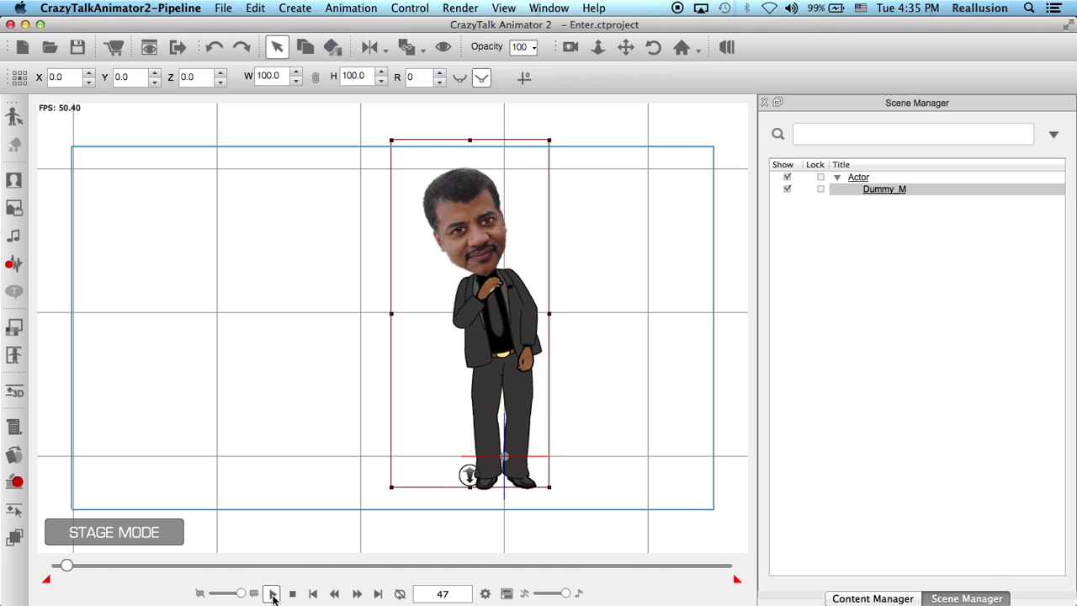
{"action": "left_click", "coordinate": [272, 594]}
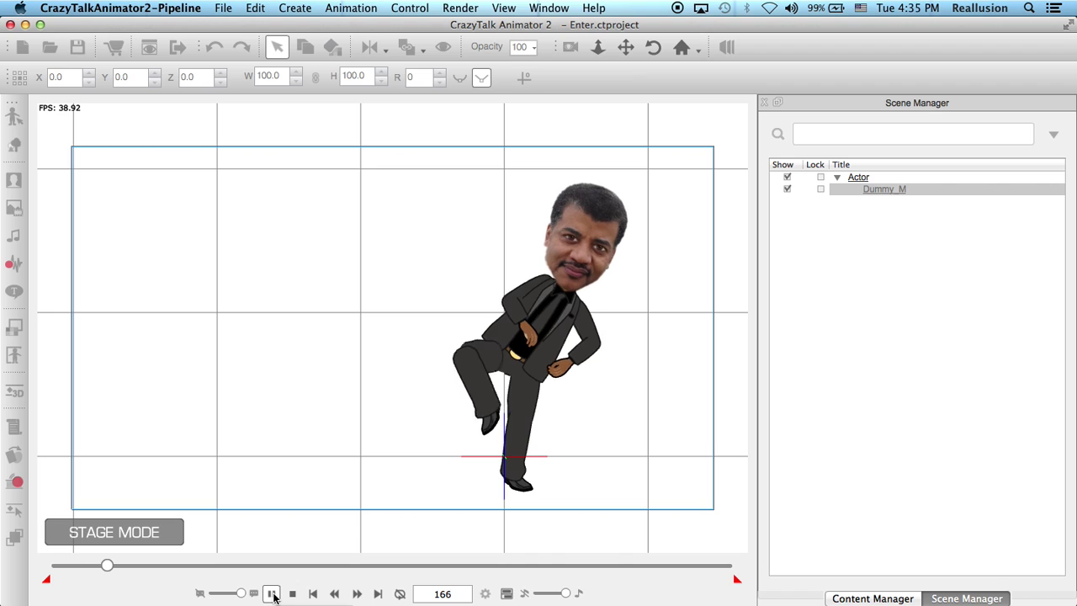
{"action": "left_click", "coordinate": [272, 594]}
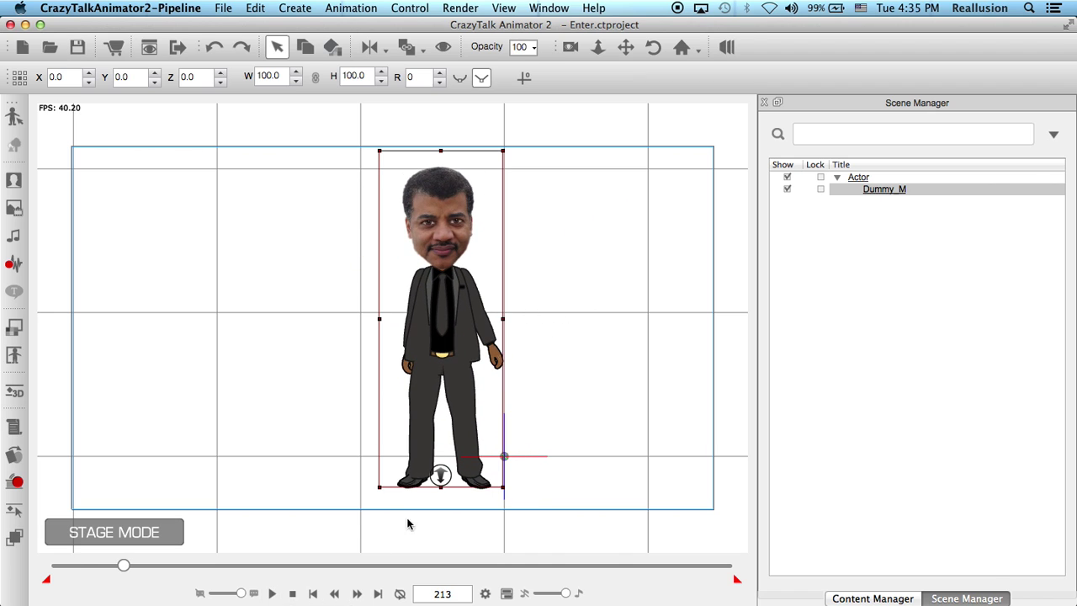
{"action": "left_click", "coordinate": [507, 594]}
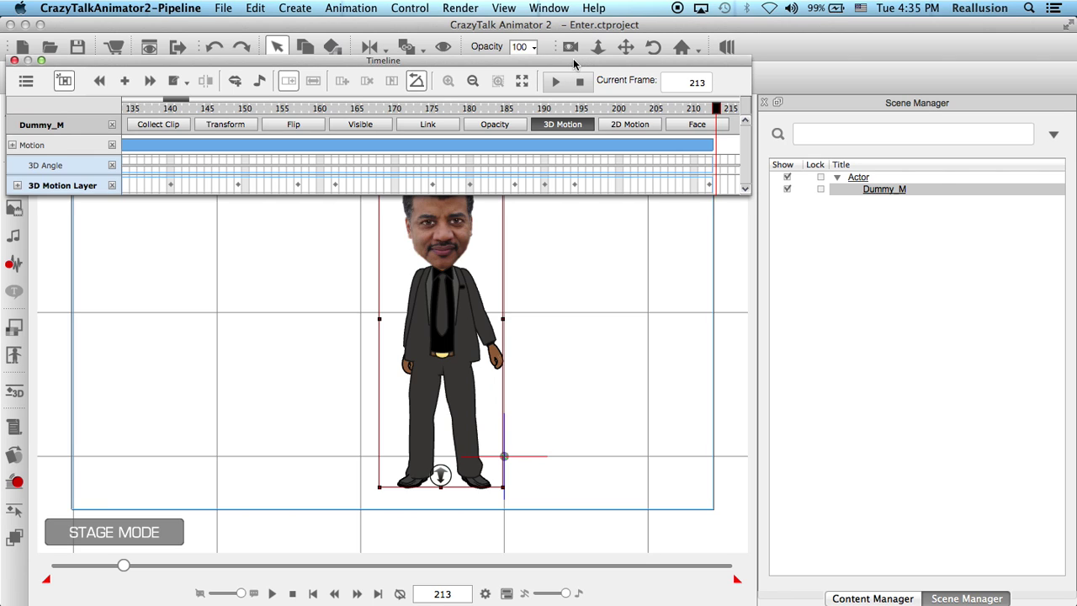
- Scrub the recorded walk and move the Transform keyframe to frame 218
{"action": "left_click_drag", "start_coordinate": [179, 78], "coordinate": [255, 79]}
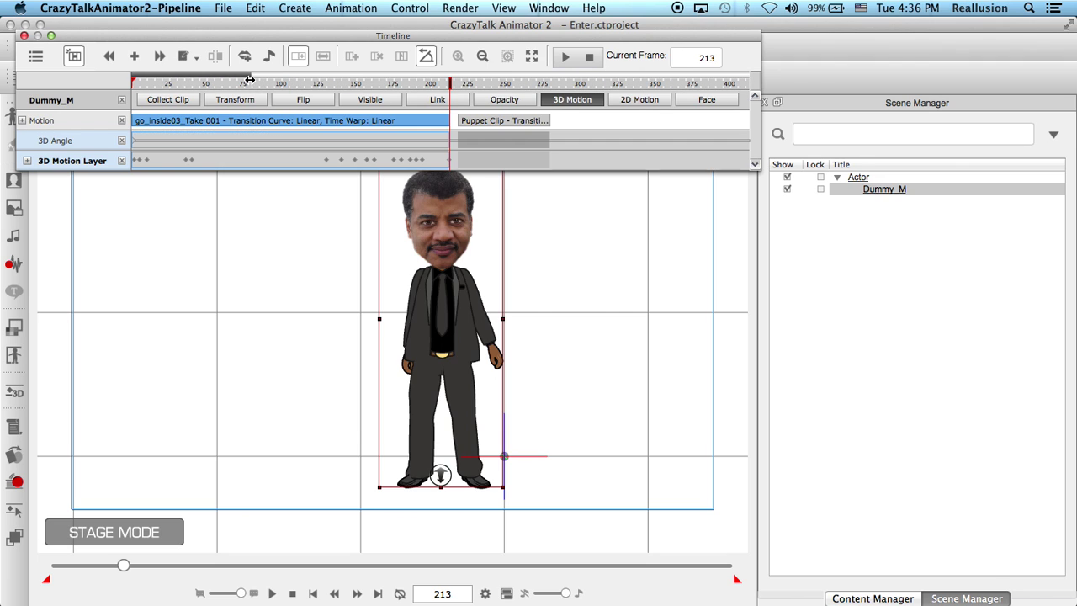
{"action": "left_click", "coordinate": [245, 85]}
{"action": "left_click", "coordinate": [255, 85]}
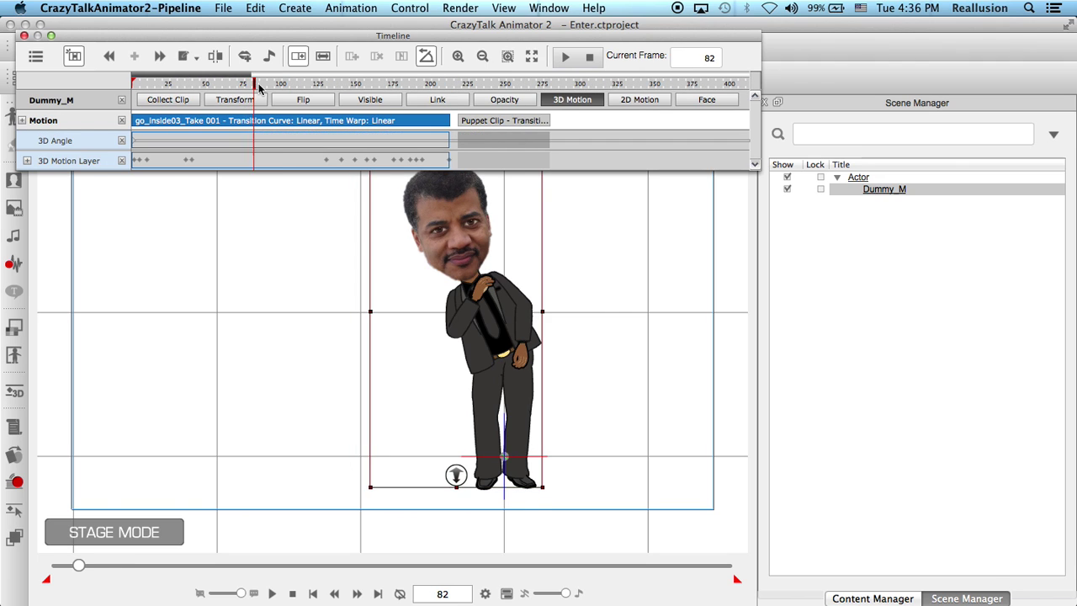
{"action": "left_click_drag", "start_coordinate": [259, 88], "coordinate": [458, 101]}
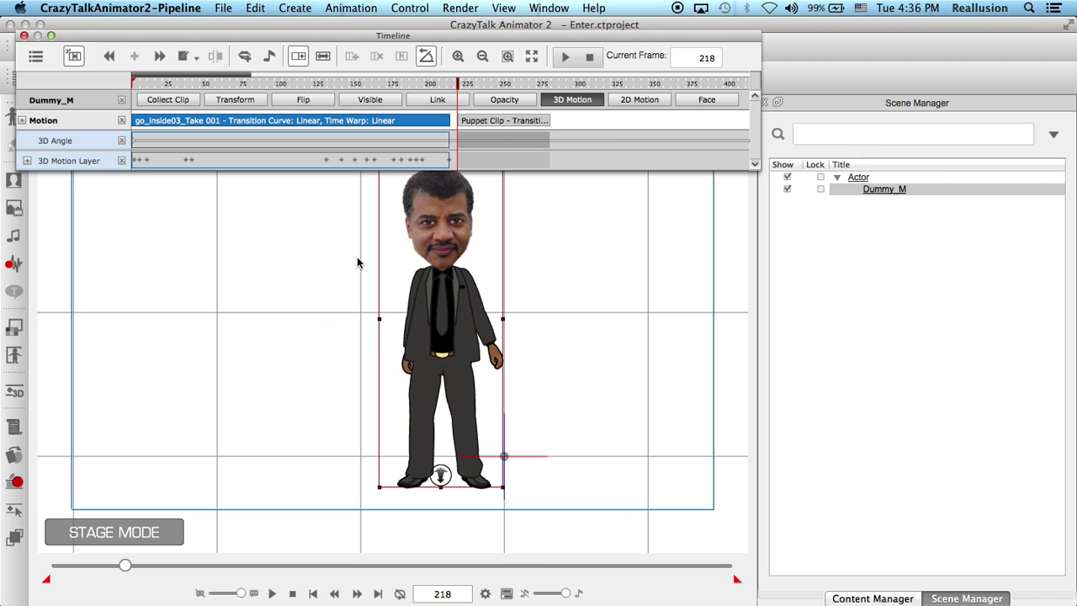
{"action": "left_click", "coordinate": [235, 99]}
{"action": "left_click", "coordinate": [460, 126]}
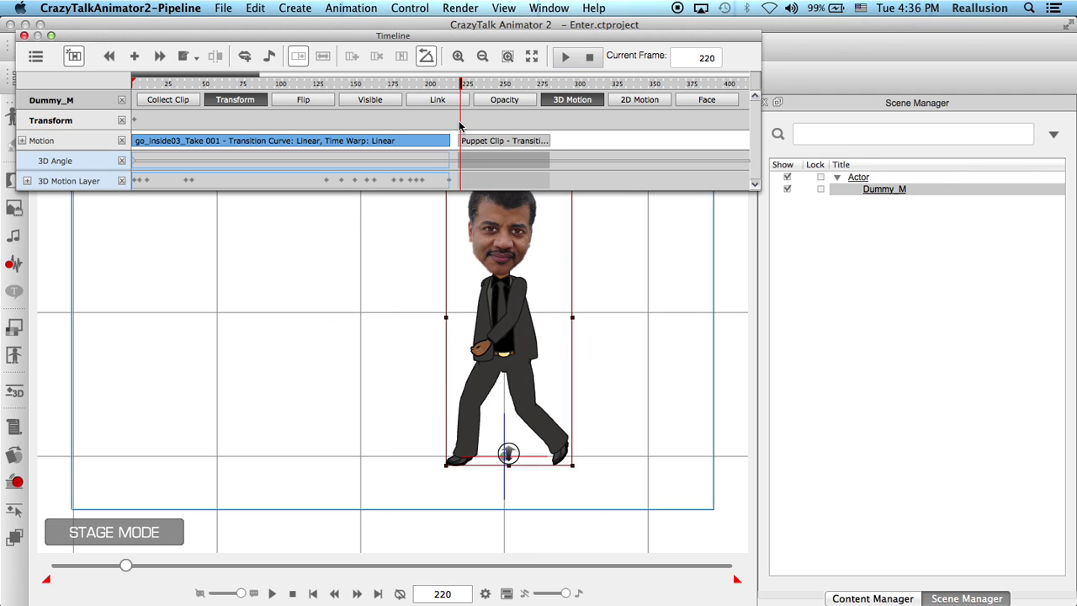
{"action": "left_click_drag", "start_coordinate": [452, 124], "coordinate": [449, 123]}
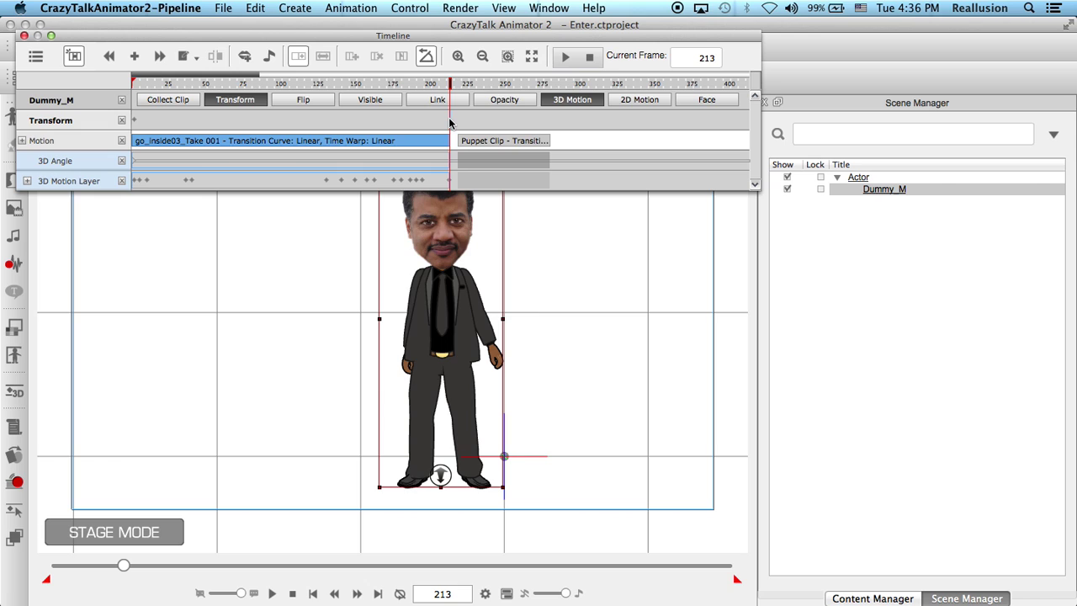
{"action": "left_click", "coordinate": [452, 123]}
{"action": "left_click", "coordinate": [457, 57]}
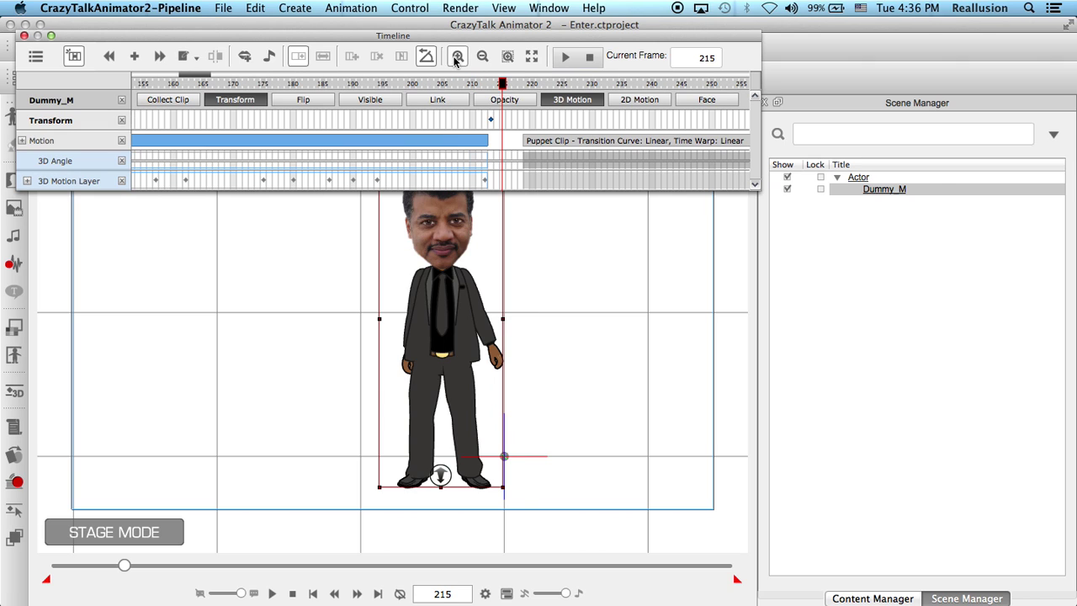
{"action": "left_click_drag", "start_coordinate": [491, 120], "coordinate": [519, 125]}
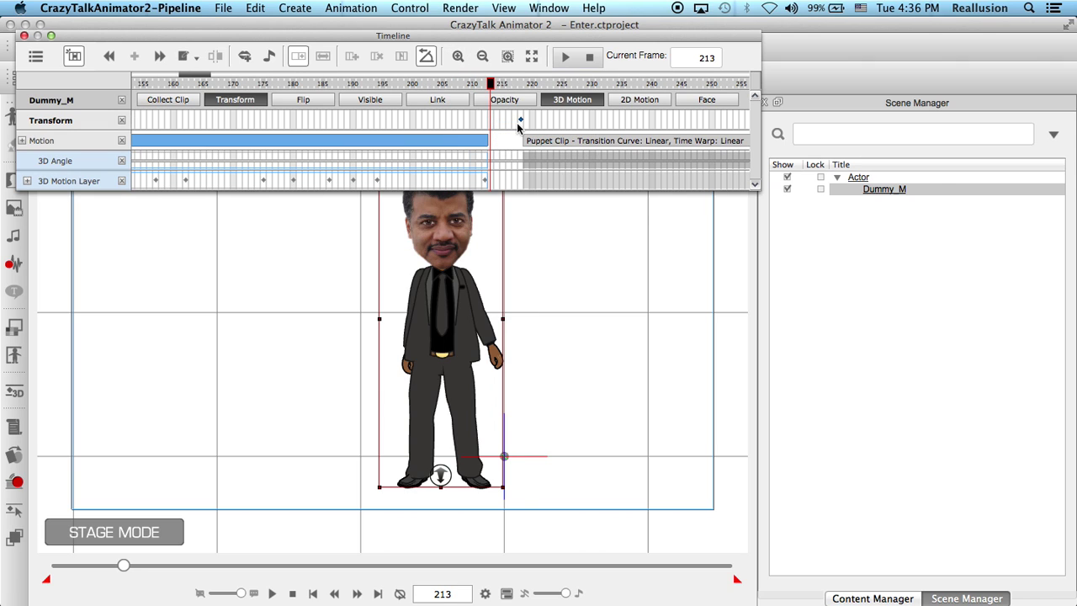
{"action": "left_click", "coordinate": [520, 123]}
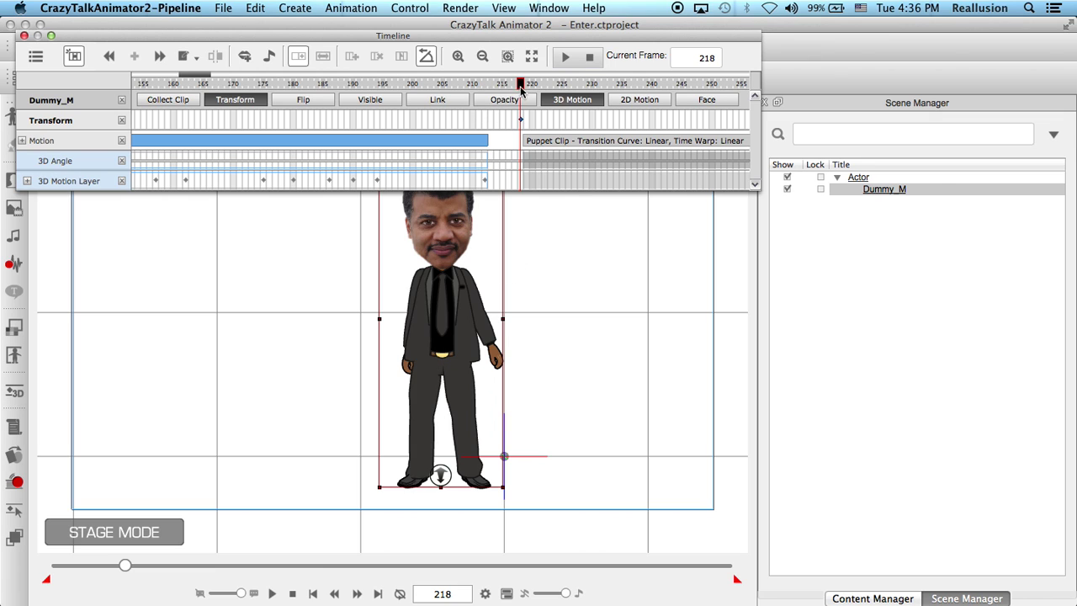
- Move the walking character to stage left, review playback, and stop at frame 282
{"action": "left_click_drag", "start_coordinate": [521, 90], "coordinate": [293, 84]}
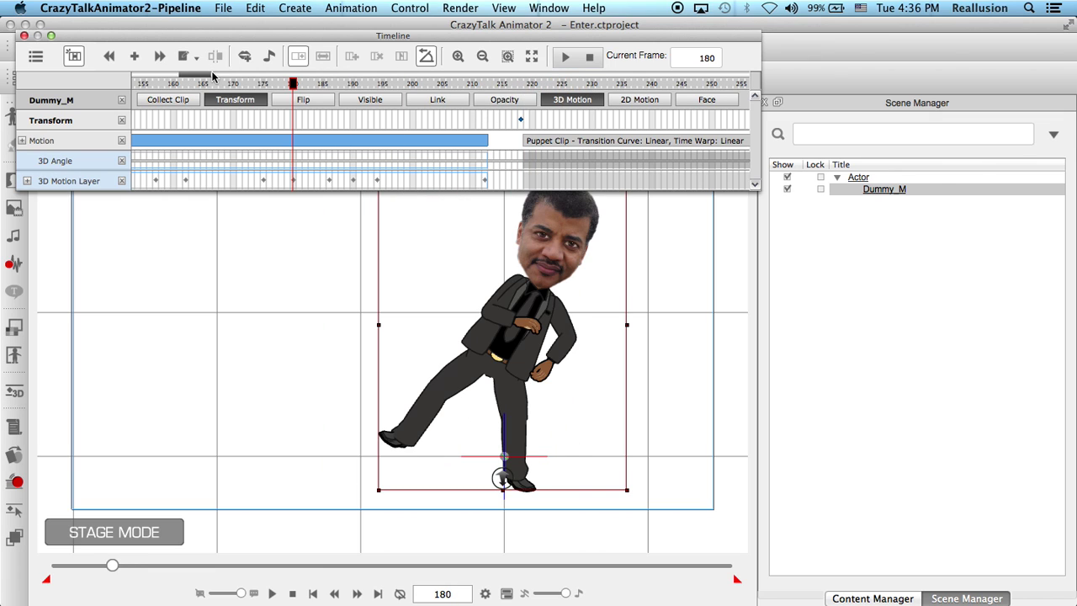
{"action": "left_click_drag", "start_coordinate": [213, 76], "coordinate": [315, 78]}
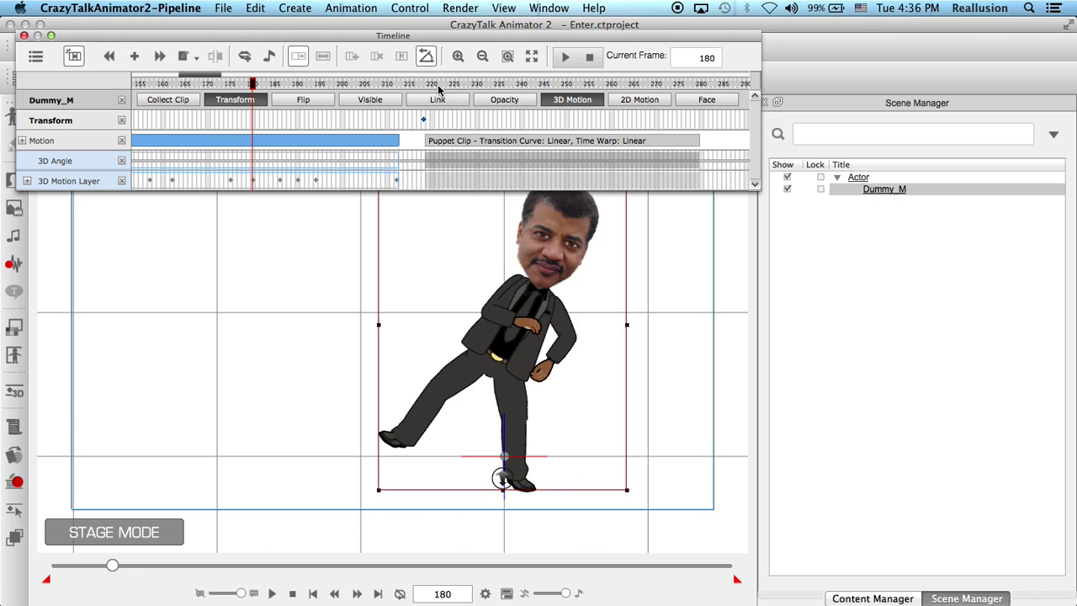
{"action": "left_click_drag", "start_coordinate": [438, 89], "coordinate": [697, 95]}
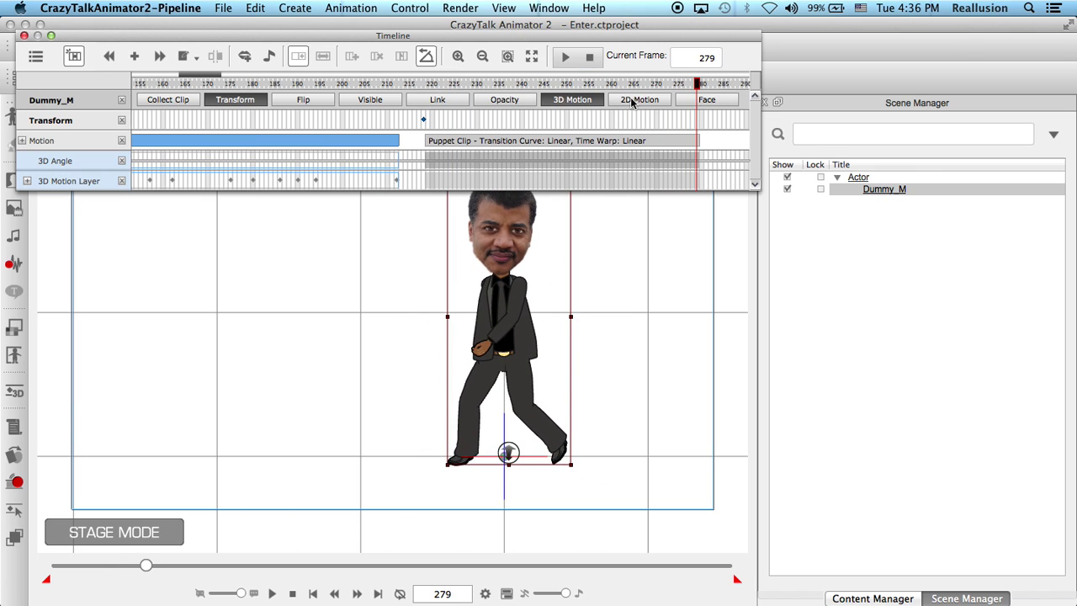
{"action": "left_click_drag", "start_coordinate": [632, 88], "coordinate": [698, 124]}
{"action": "mouse_move", "coordinate": [514, 312]}
{"action": "left_mouse_down"}
{"action": "mouse_move", "coordinate": [173, 305]}
{"action": "mouse_move", "coordinate": [271, 314]}
{"action": "left_mouse_up"}
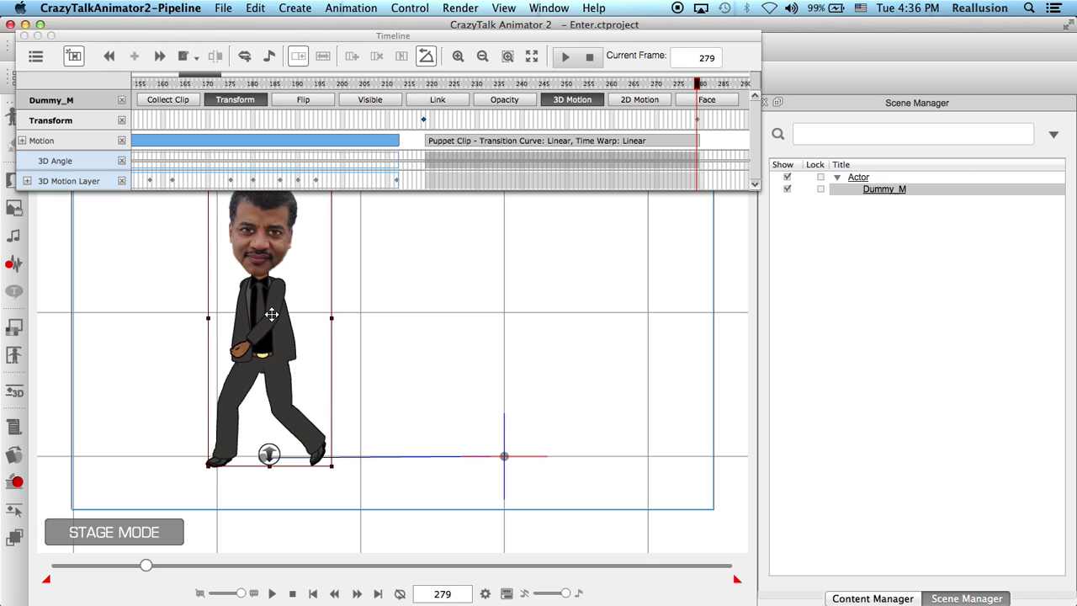
{"action": "left_click", "coordinate": [698, 119]}
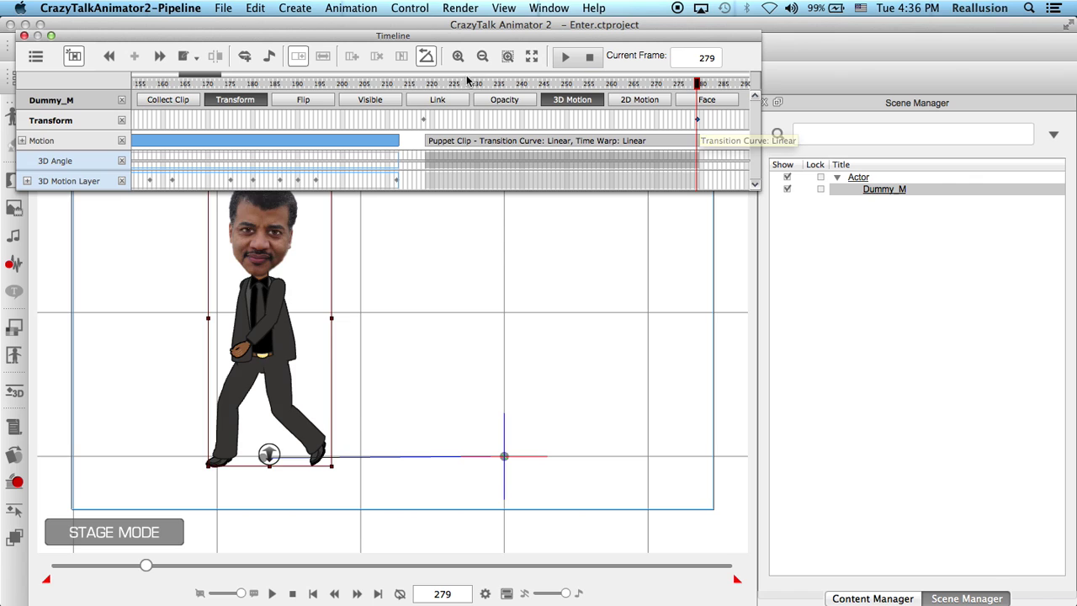
{"action": "left_click", "coordinate": [419, 83]}
{"action": "left_click_drag", "start_coordinate": [424, 85], "coordinate": [373, 84]}
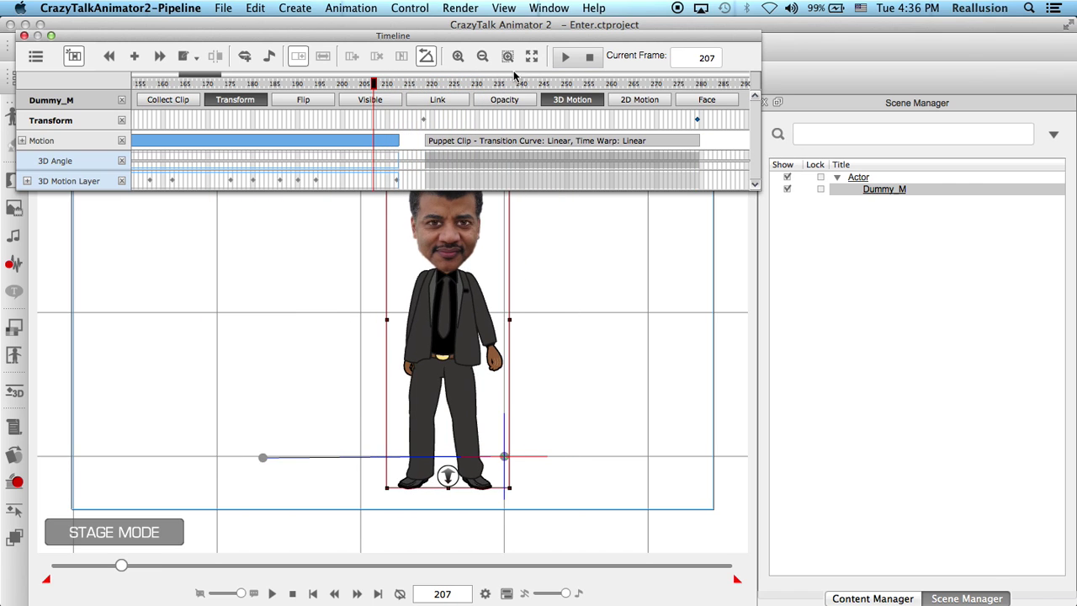
{"action": "left_click", "coordinate": [564, 58]}
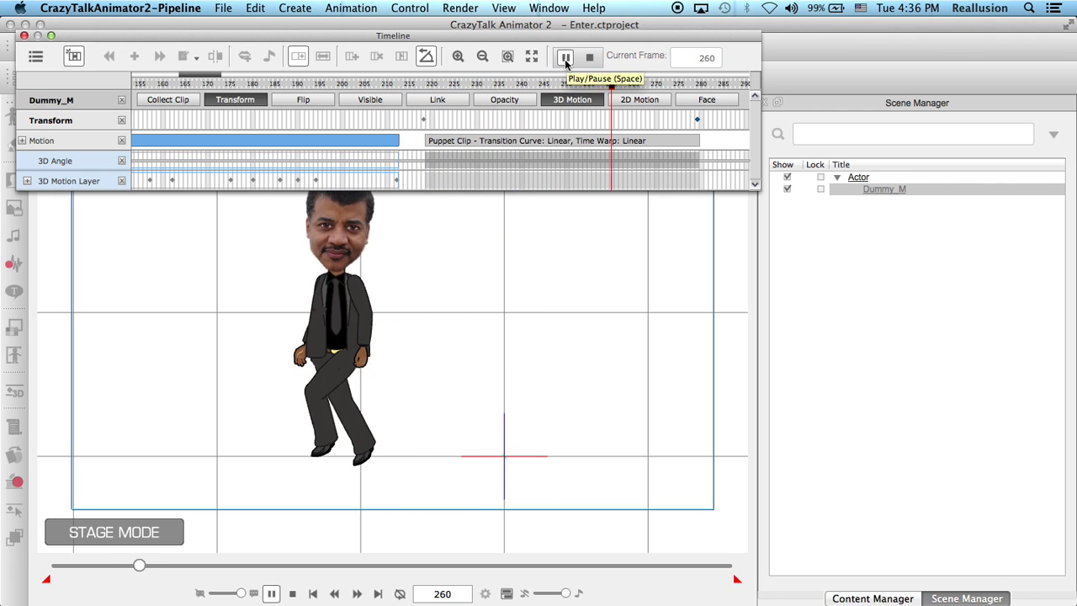
{"action": "left_click", "coordinate": [565, 59]}
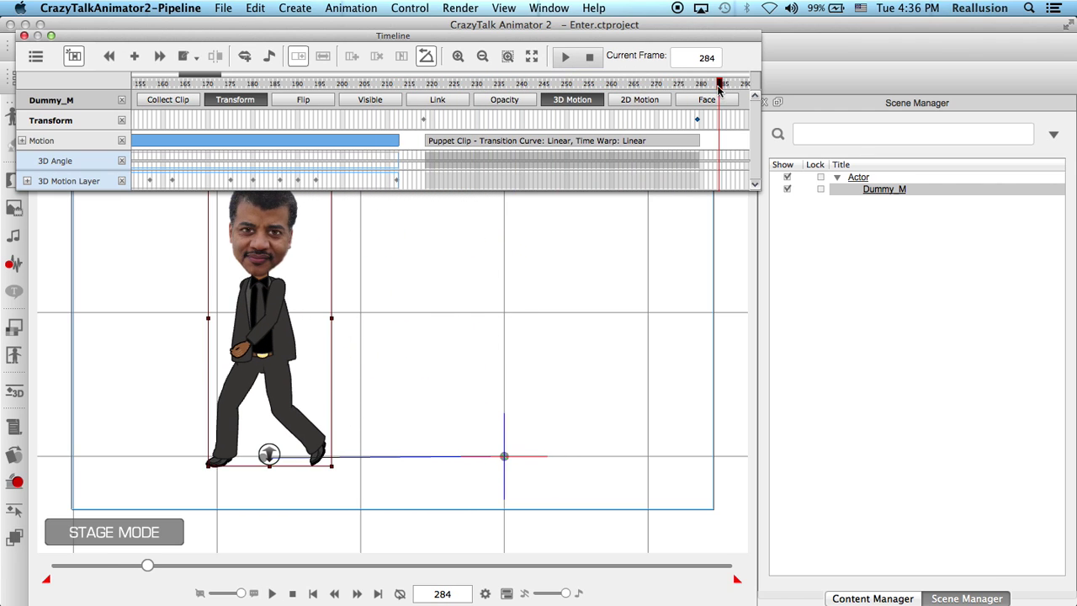
{"action": "mouse_move", "coordinate": [720, 88]}
{"action": "left_mouse_down"}
{"action": "mouse_move", "coordinate": [702, 90]}
{"action": "mouse_move", "coordinate": [711, 95]}
{"action": "left_mouse_up"}
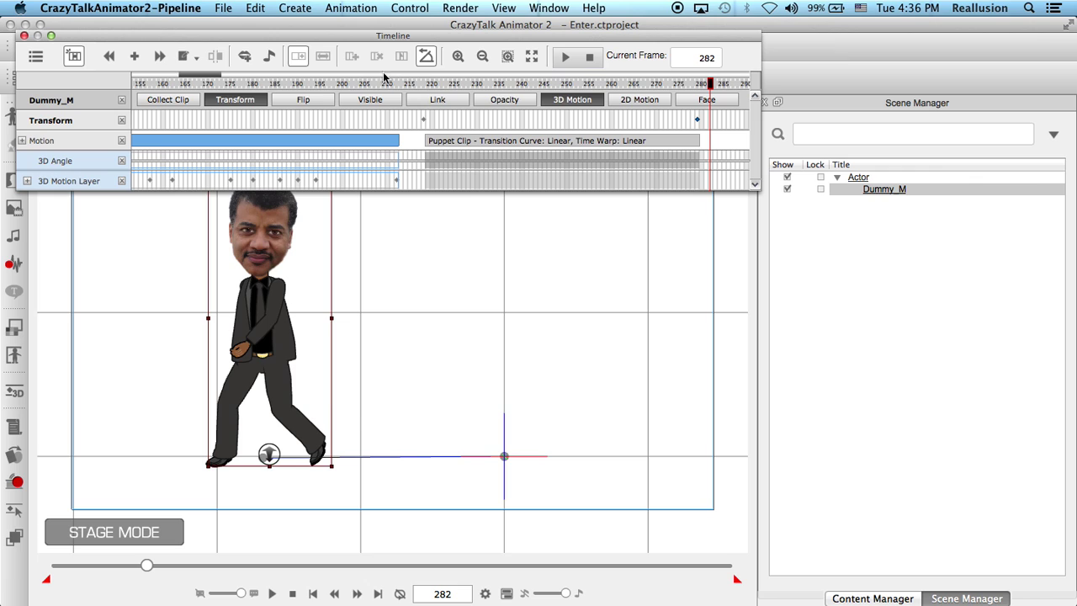
{"action": "left_click_drag", "start_coordinate": [219, 75], "coordinate": [244, 76]}
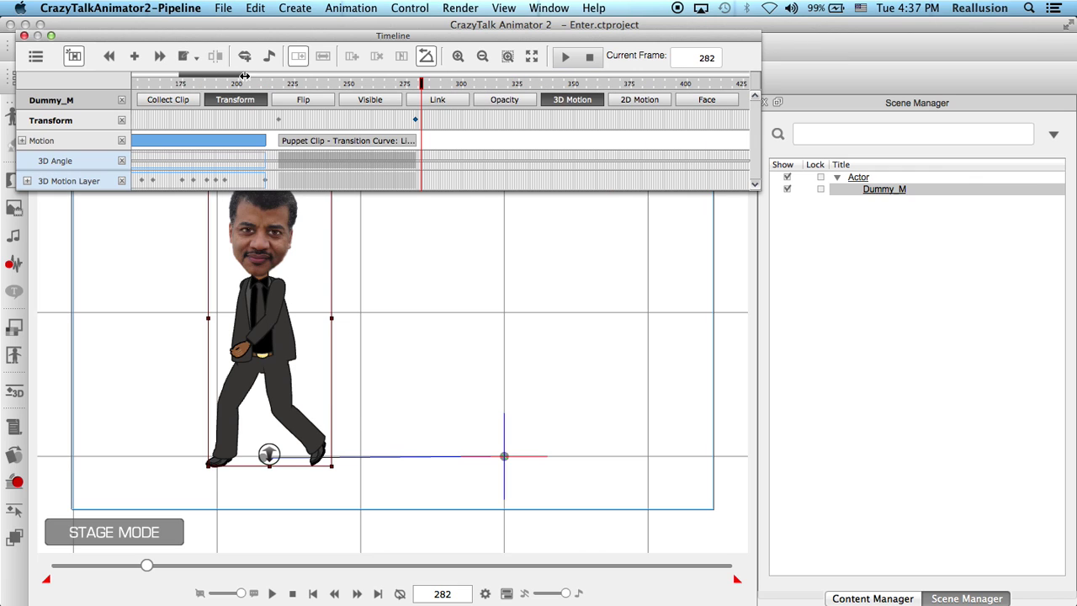
- Drag the Wave_Male motion from 3D 04_Perform onto the Motion track after the walk-in
{"action": "left_click", "coordinate": [867, 598]}
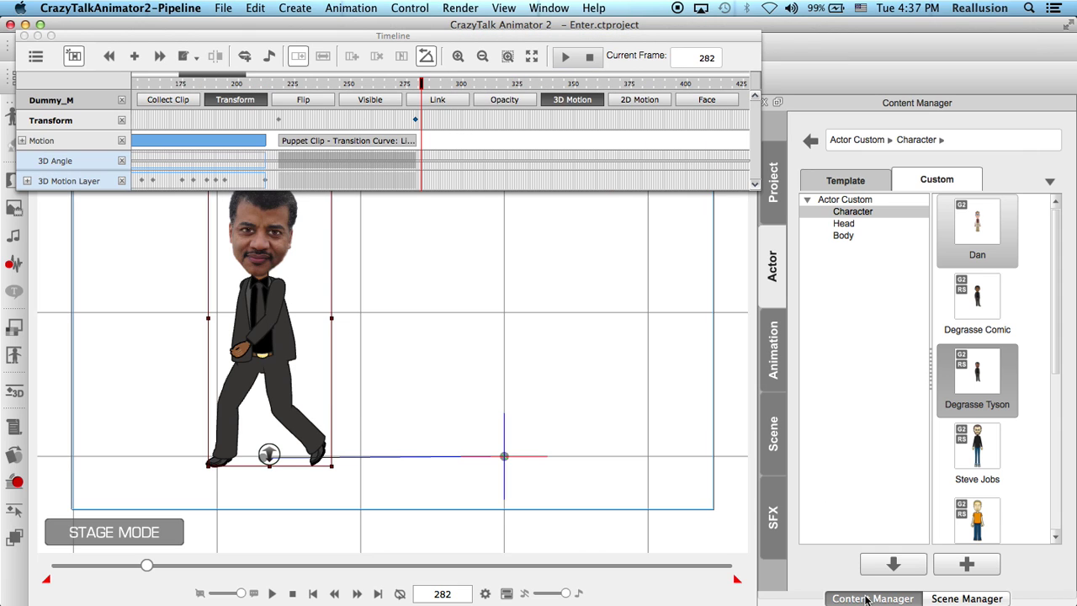
{"action": "left_click", "coordinate": [773, 347]}
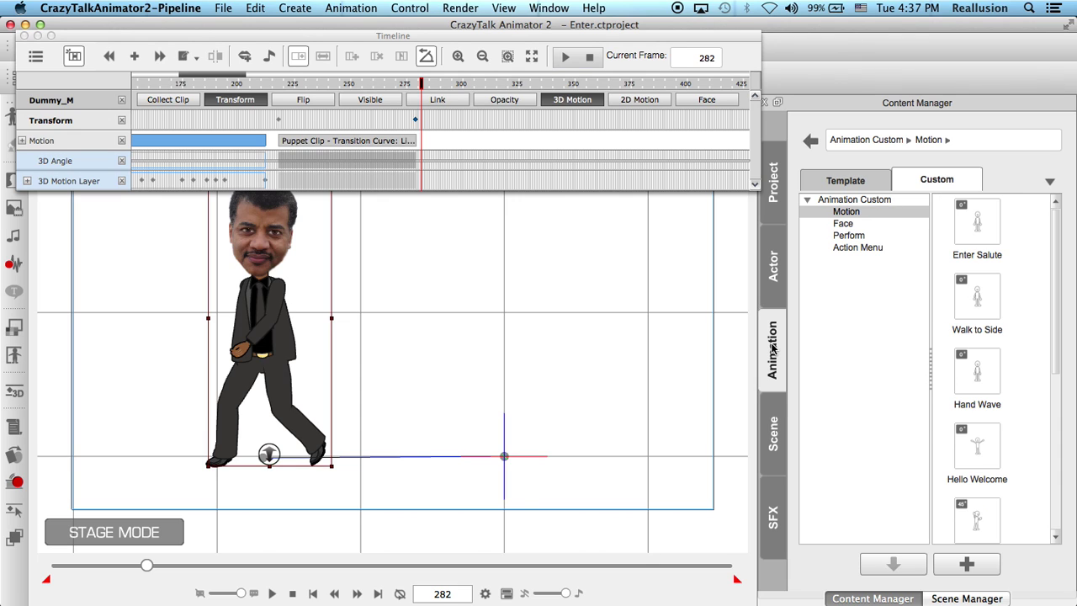
{"action": "left_click", "coordinate": [859, 180]}
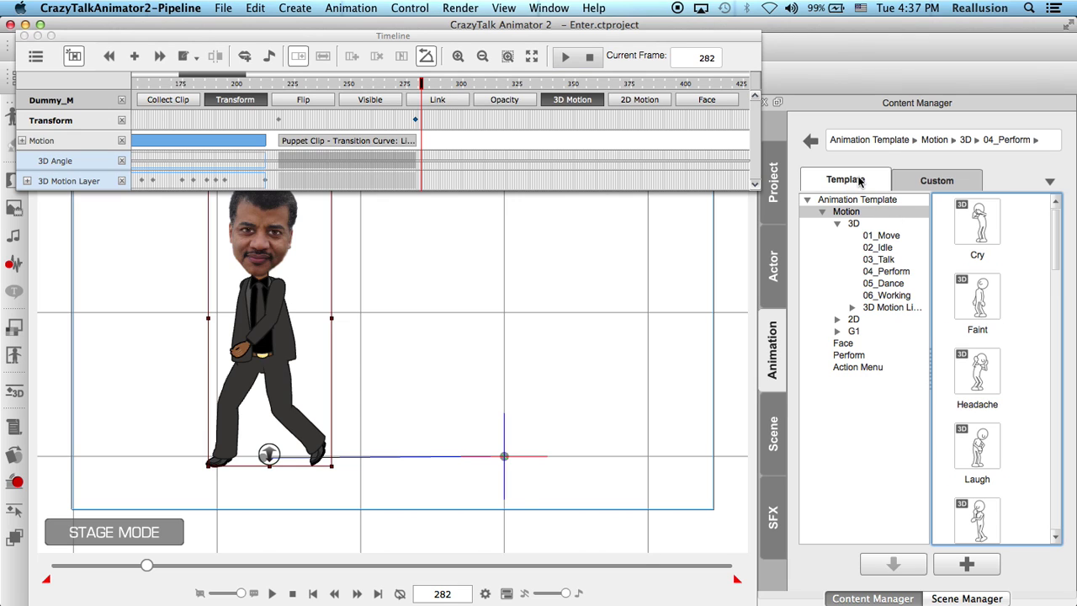
{"action": "left_click", "coordinate": [887, 273]}
{"action": "left_click_drag", "start_coordinate": [1058, 250], "coordinate": [1058, 519]}
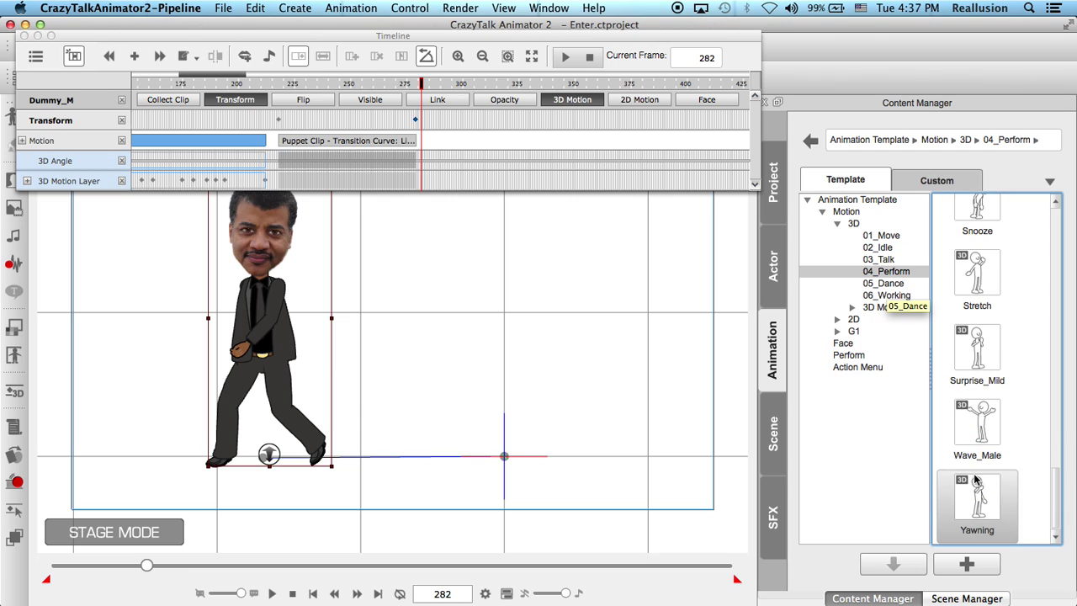
{"action": "left_click", "coordinate": [980, 430]}
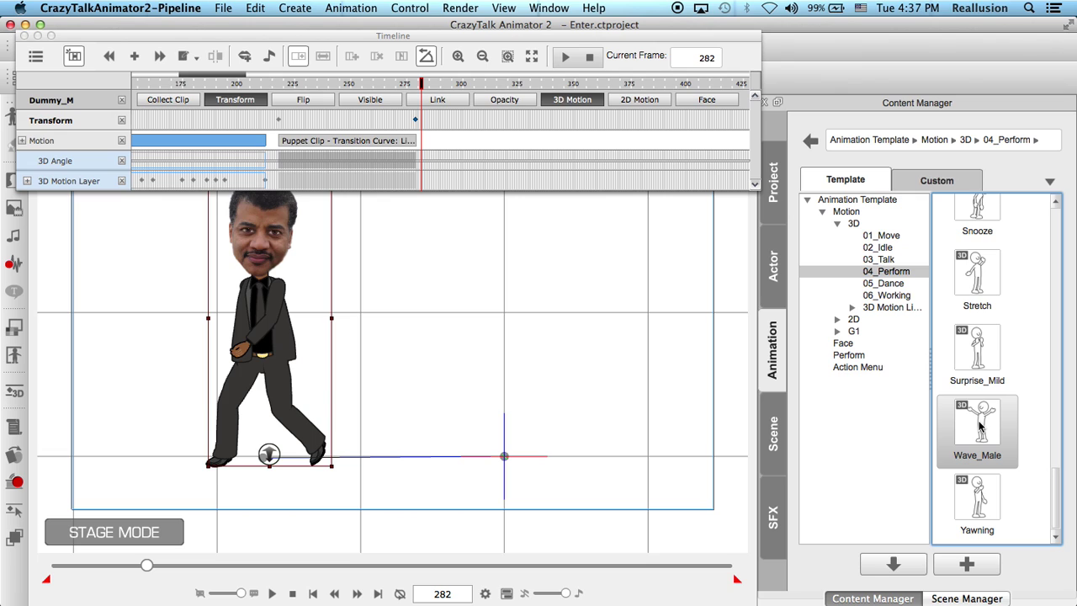
{"action": "left_click_drag", "start_coordinate": [980, 426], "coordinate": [426, 144]}
- Check frames across the walk and wave clips, then replay the animation from frame 1
{"action": "key", "text": "space"}
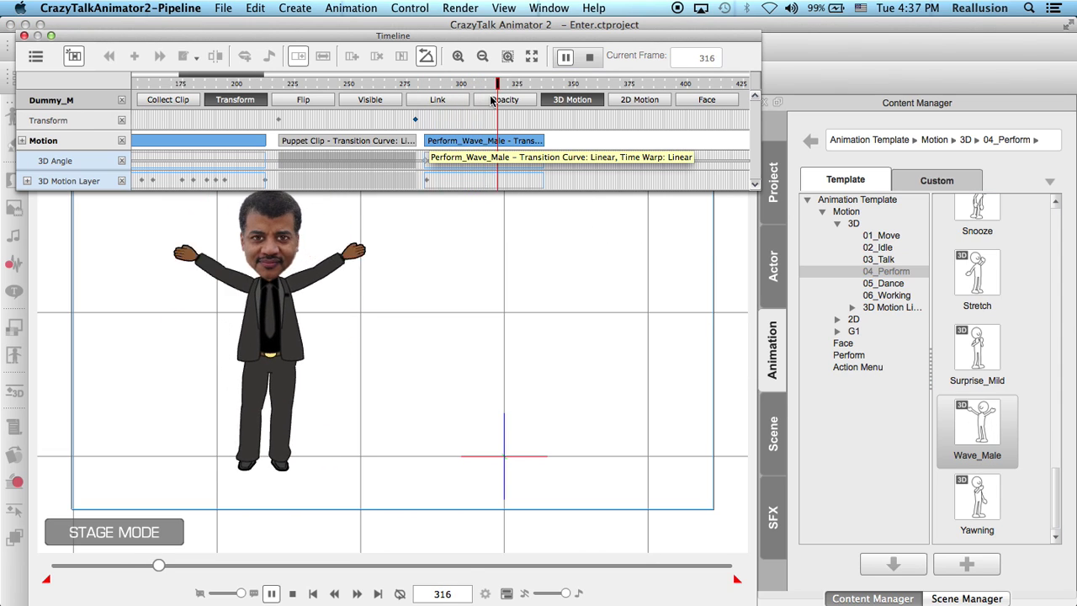
{"action": "left_click", "coordinate": [565, 57]}
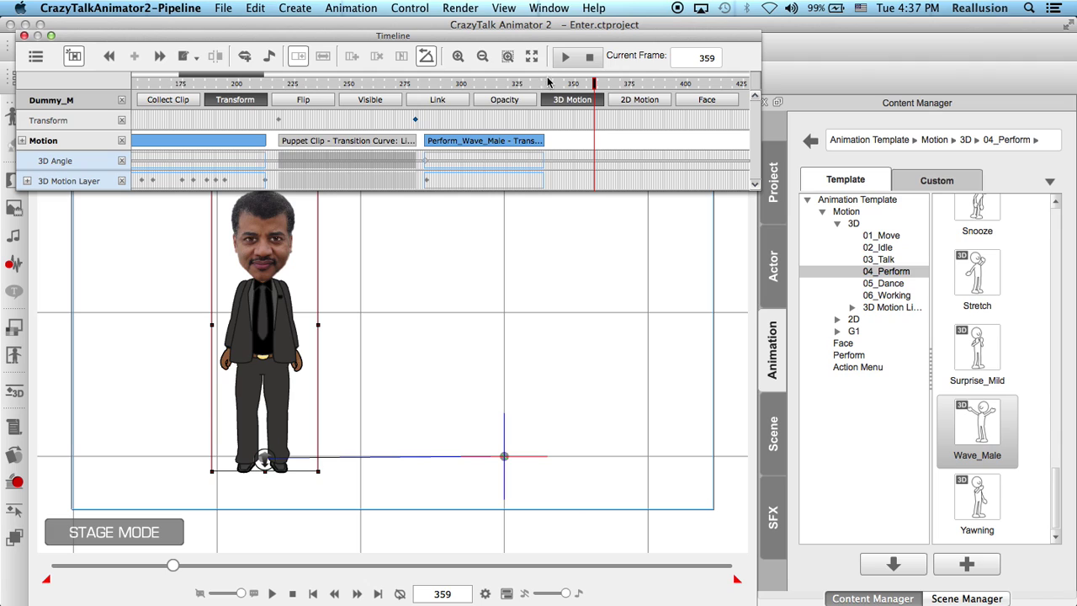
{"action": "left_click", "coordinate": [547, 84]}
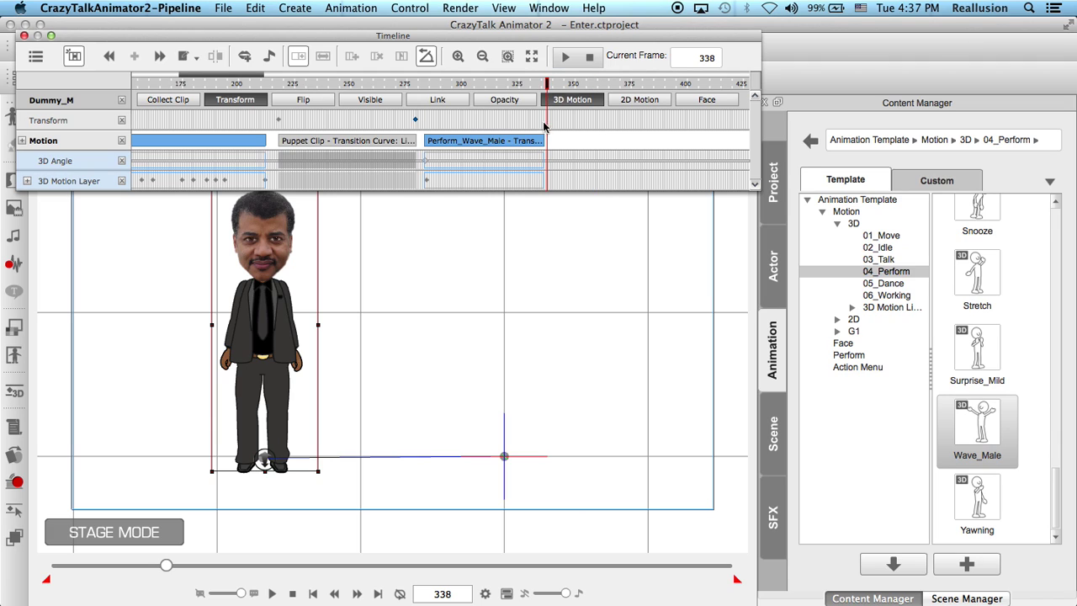
{"action": "left_click", "coordinate": [736, 582]}
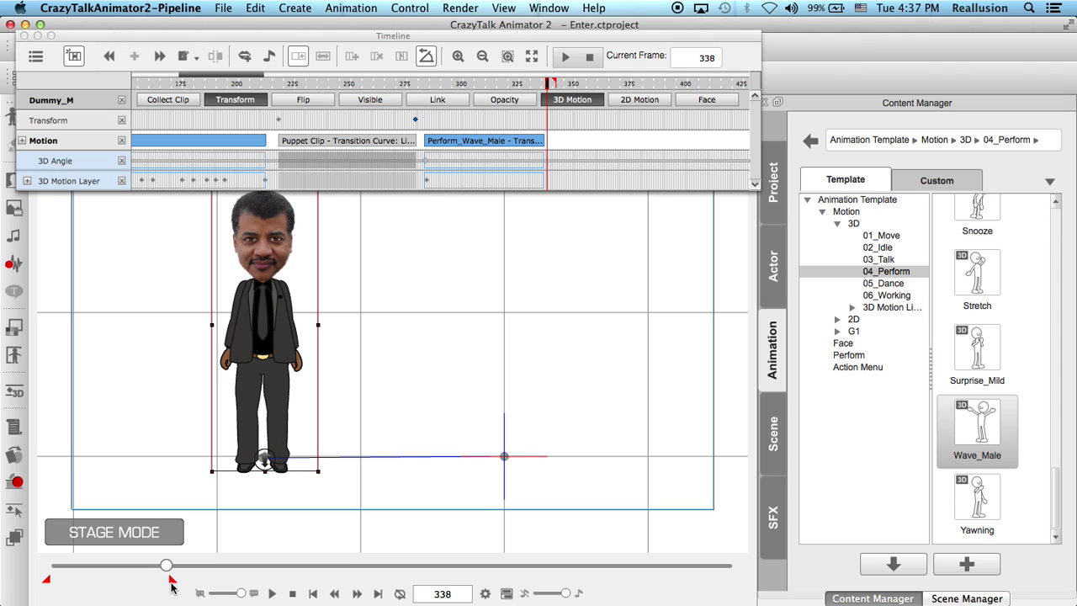
{"action": "left_click", "coordinate": [231, 140]}
{"action": "left_click", "coordinate": [343, 144]}
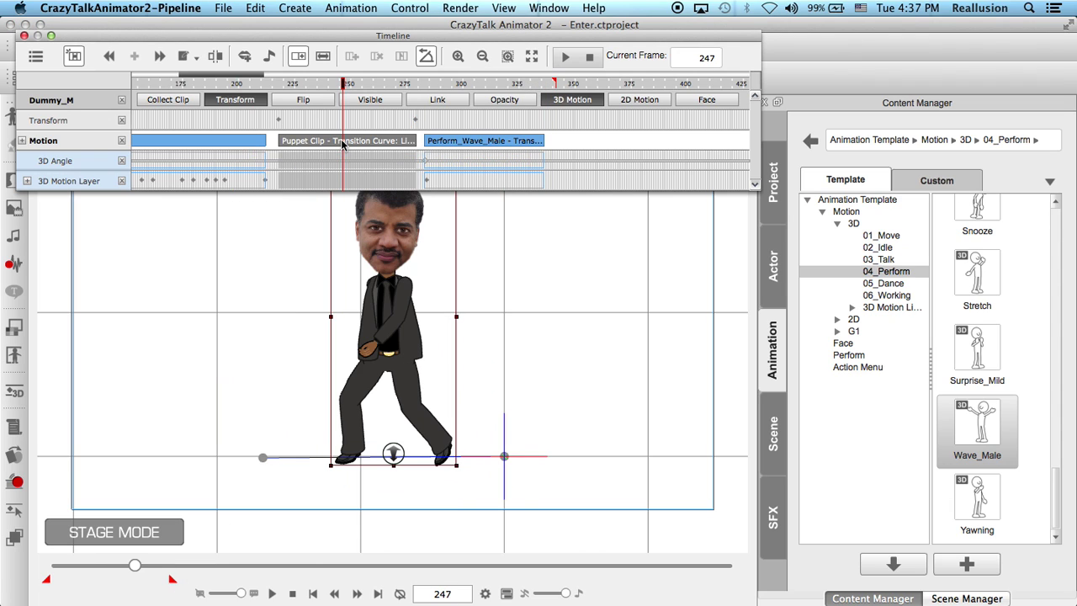
{"action": "left_click", "coordinate": [505, 142]}
{"action": "left_click", "coordinate": [591, 58]}
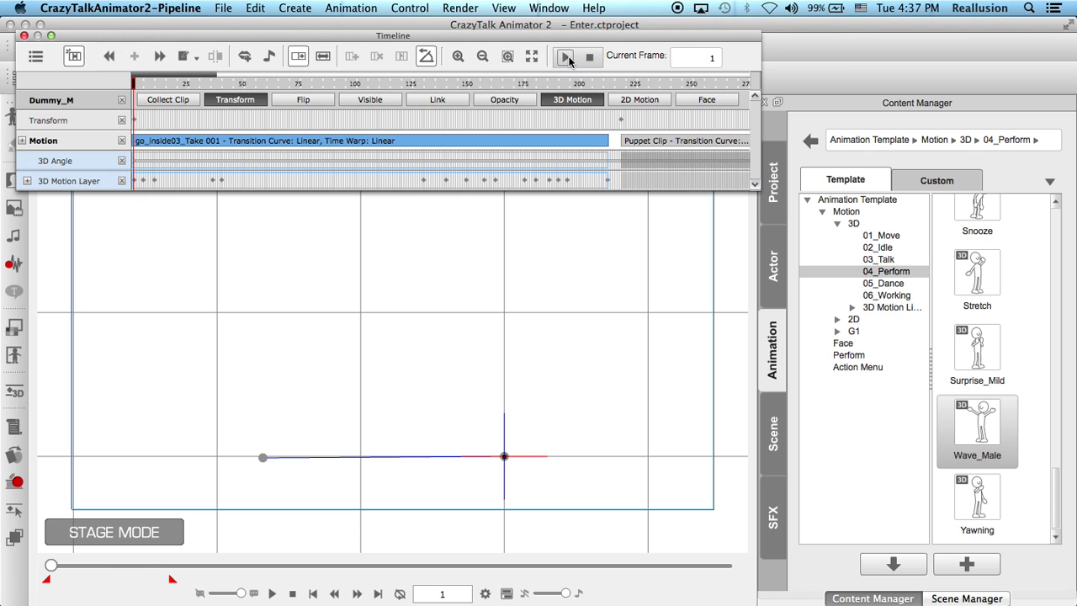
{"action": "left_click", "coordinate": [567, 58]}
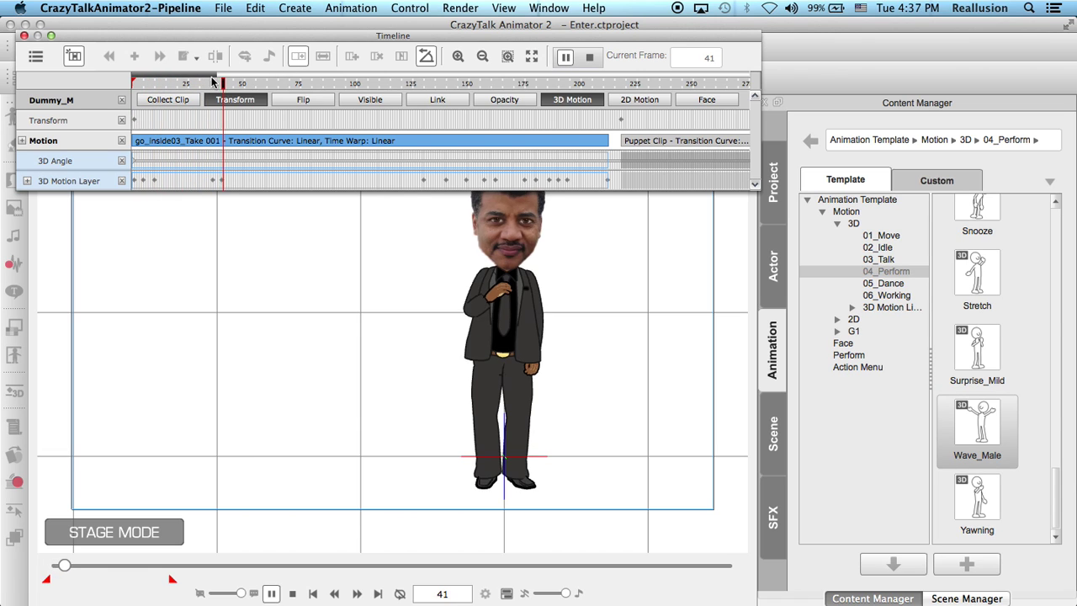
{"action": "scroll", "coordinate": [217, 80], "scroll_direction": "down", "scroll_amount": 3}
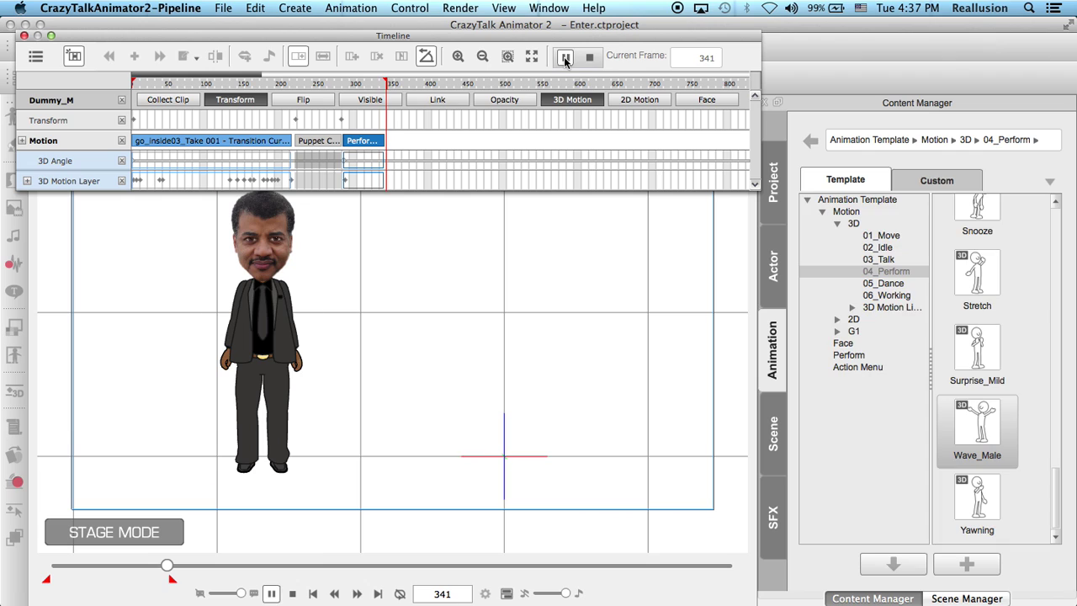
- Open Enter_Salute from Custom > Keynote Ani without saving the current project
{"action": "left_click", "coordinate": [776, 192]}
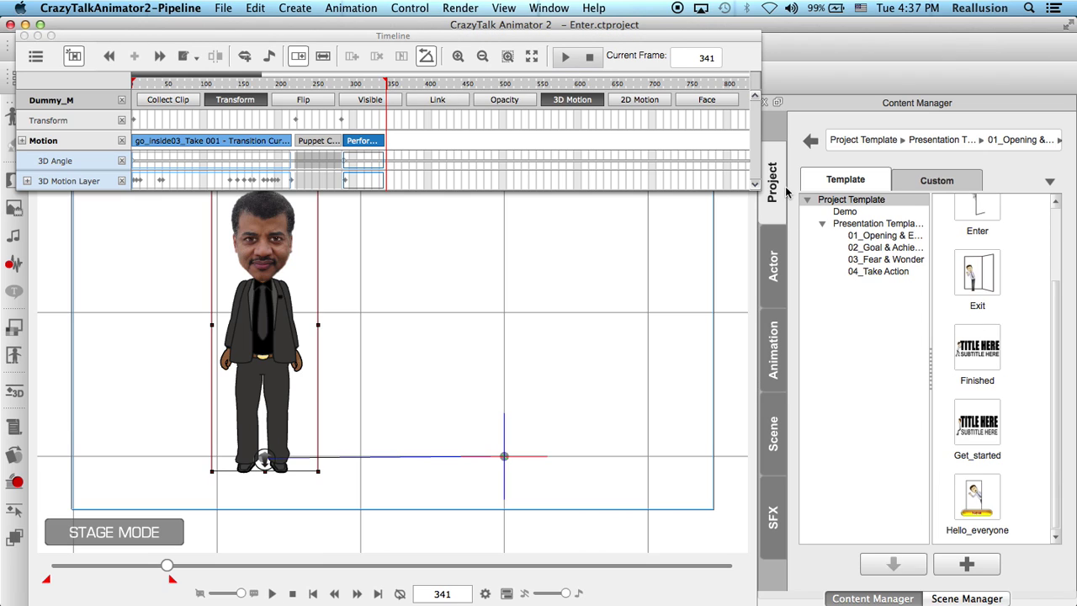
{"action": "left_click", "coordinate": [918, 183]}
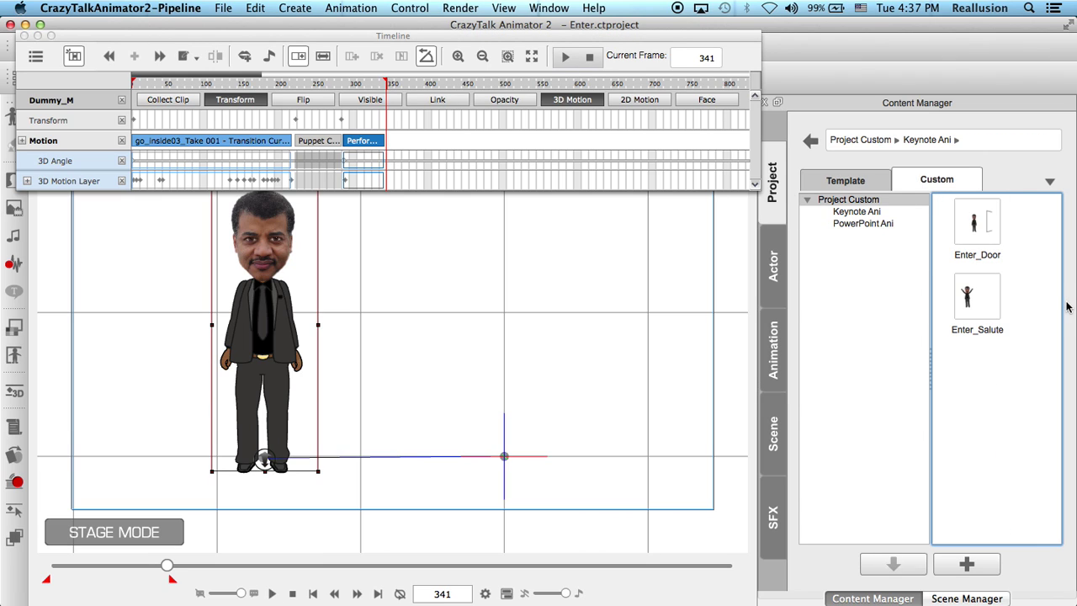
{"action": "double_click", "coordinate": [981, 301]}
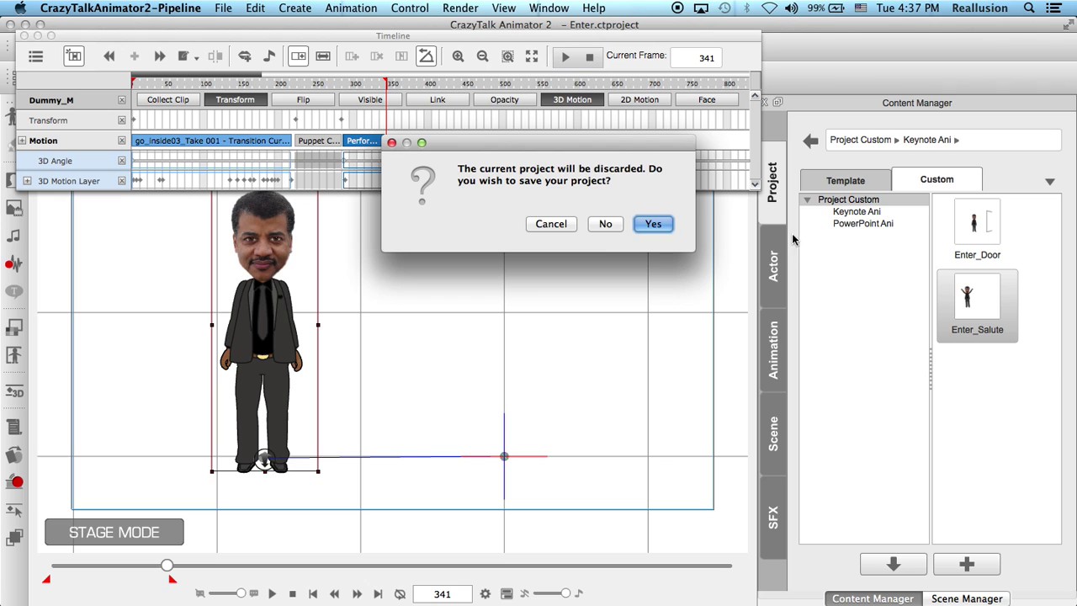
{"action": "left_click", "coordinate": [611, 225]}
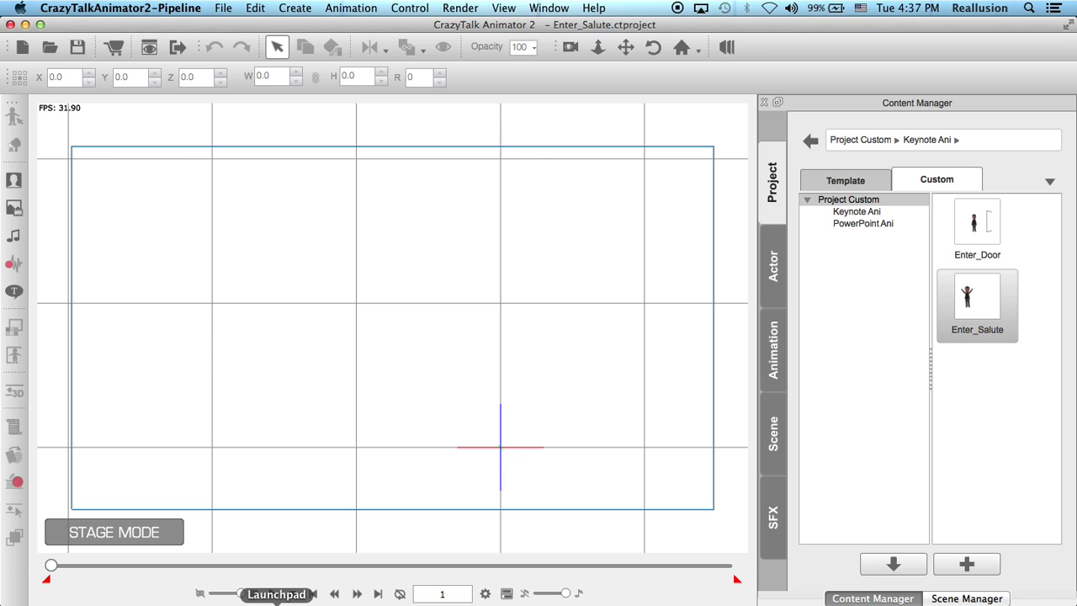
- Play Enter_Salute, pause at frame 301, and select the standing character
{"action": "left_click", "coordinate": [272, 594]}
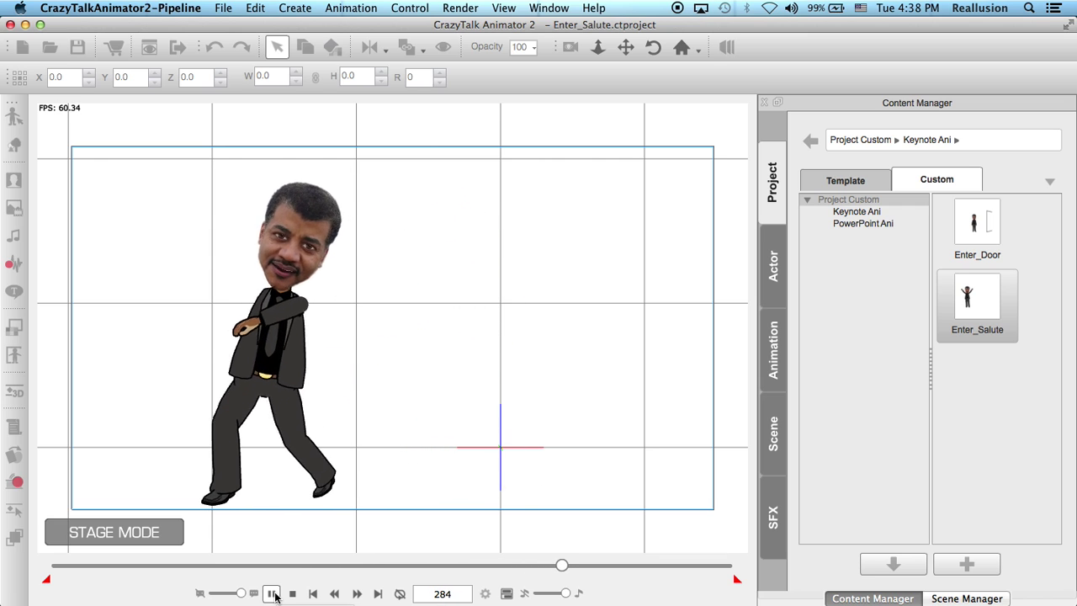
{"action": "left_click", "coordinate": [272, 594]}
{"action": "left_click", "coordinate": [235, 245]}
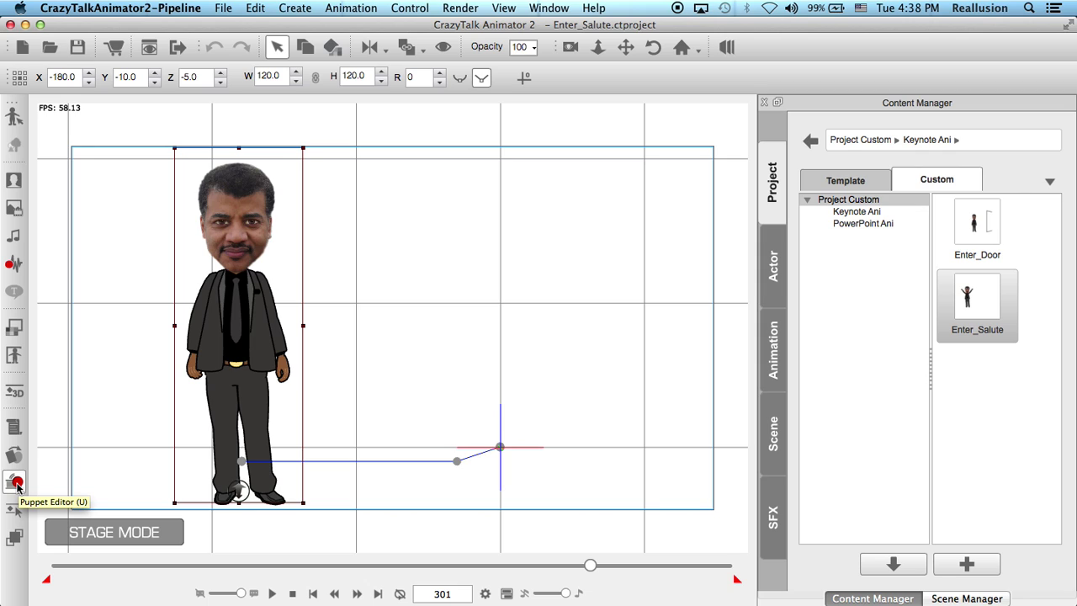
- Switch the character to face puppeteering and preview the fourth face animation profile
{"action": "left_click", "coordinate": [16, 486]}
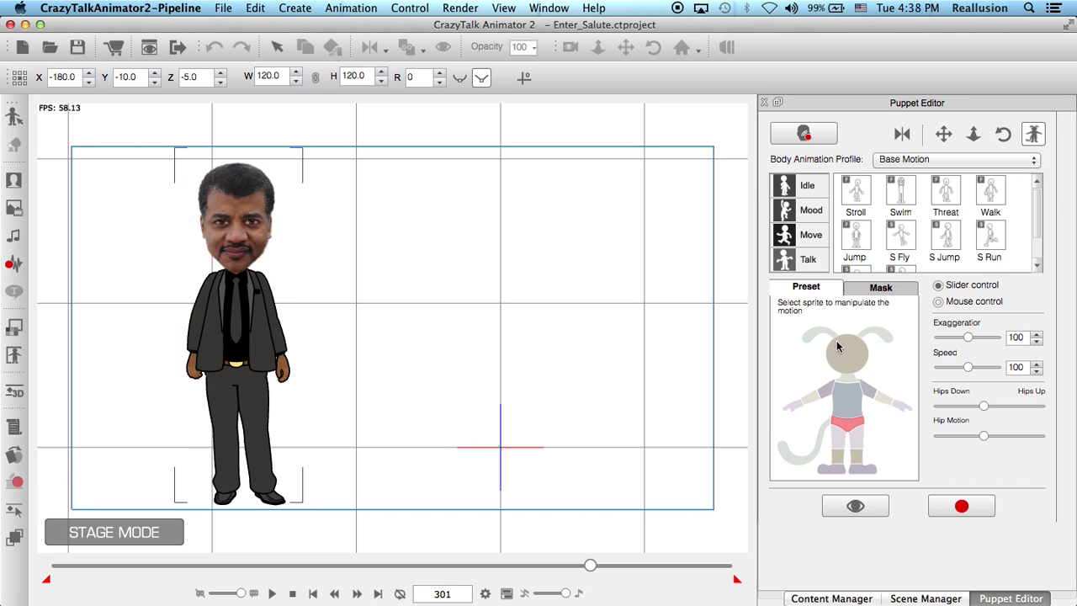
{"action": "left_click", "coordinate": [805, 135]}
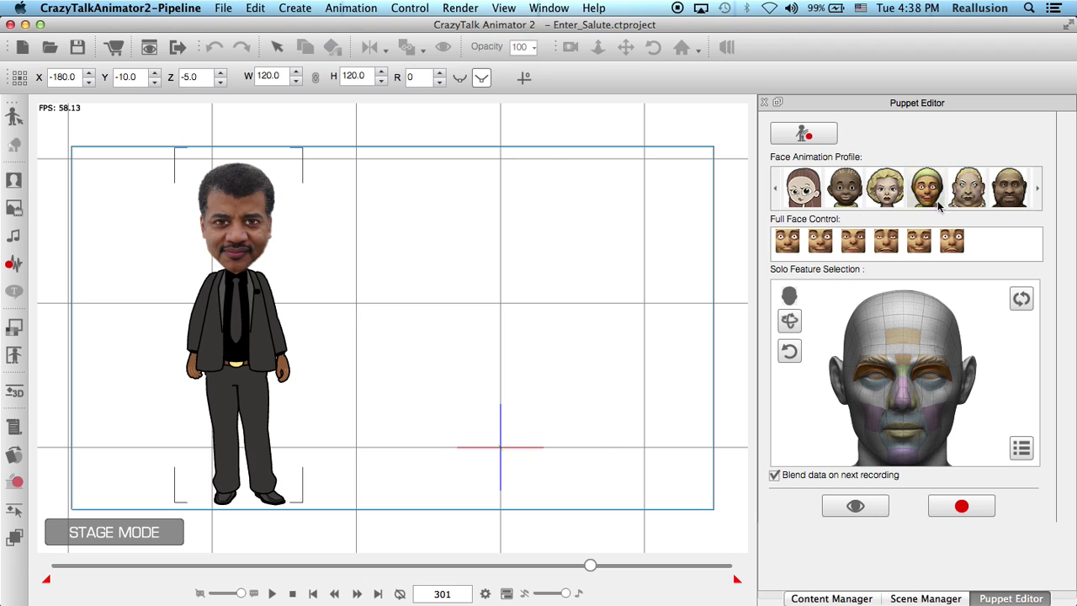
{"action": "left_click", "coordinate": [926, 187]}
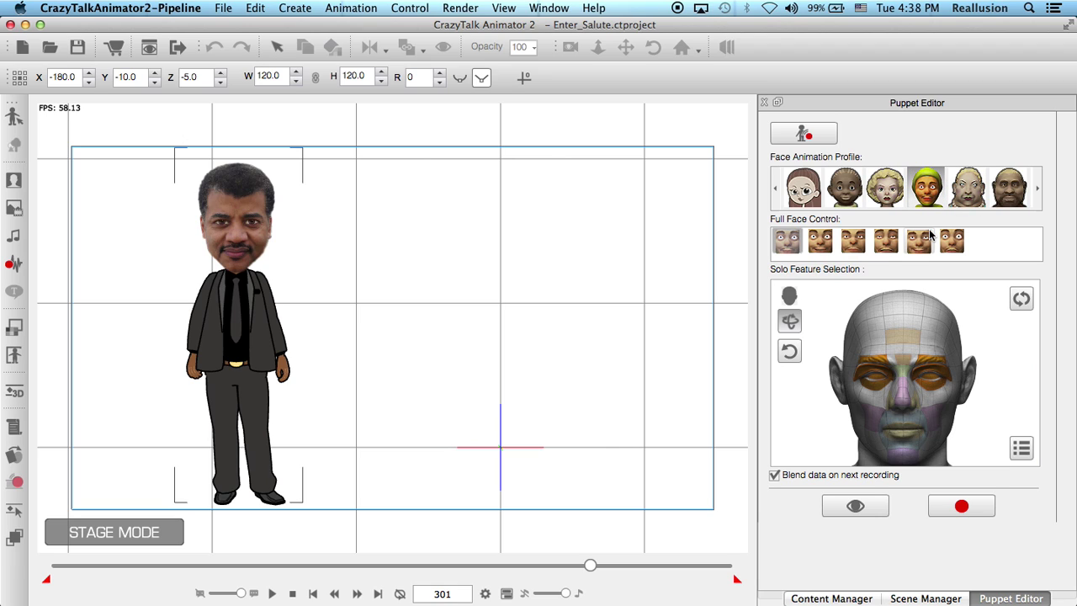
{"action": "left_click", "coordinate": [855, 506]}
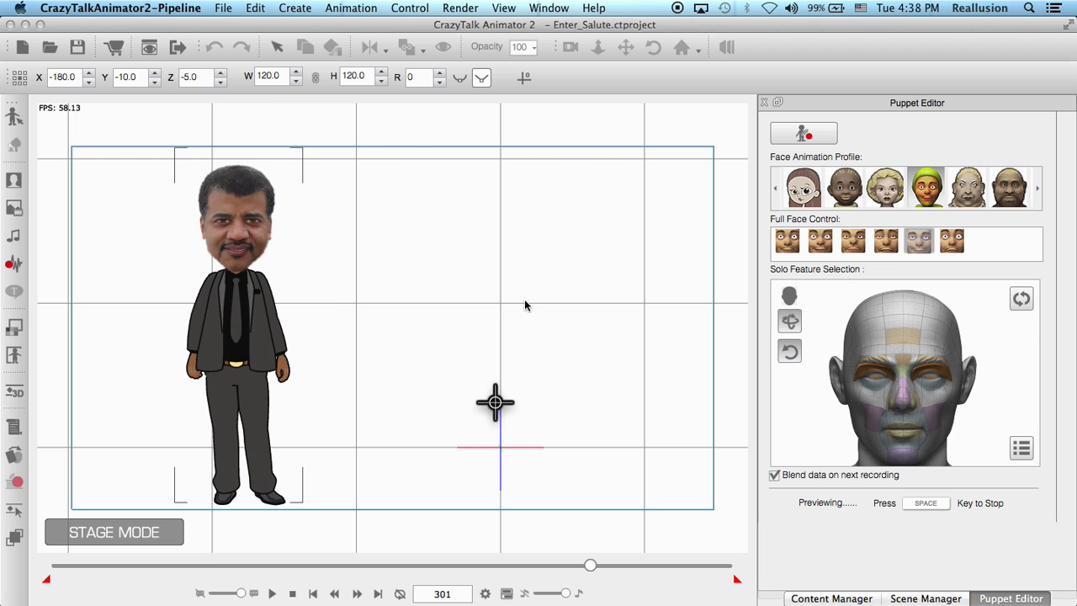
{"action": "key", "text": "space"}
- Preview the second face animation profile, then close the Puppet Editor
{"action": "left_click", "coordinate": [844, 187]}
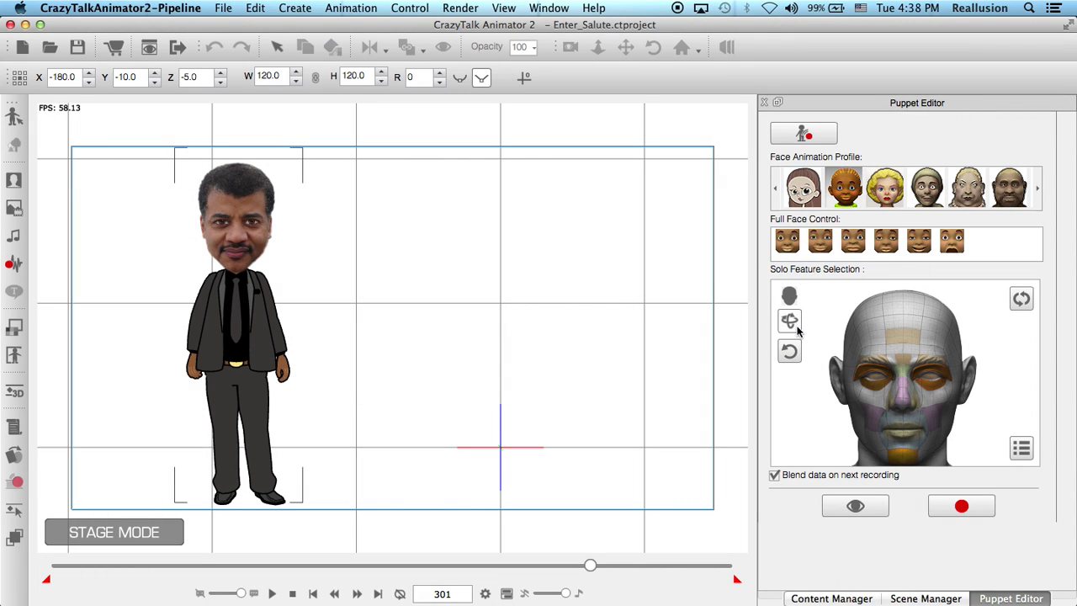
{"action": "left_click", "coordinate": [855, 506]}
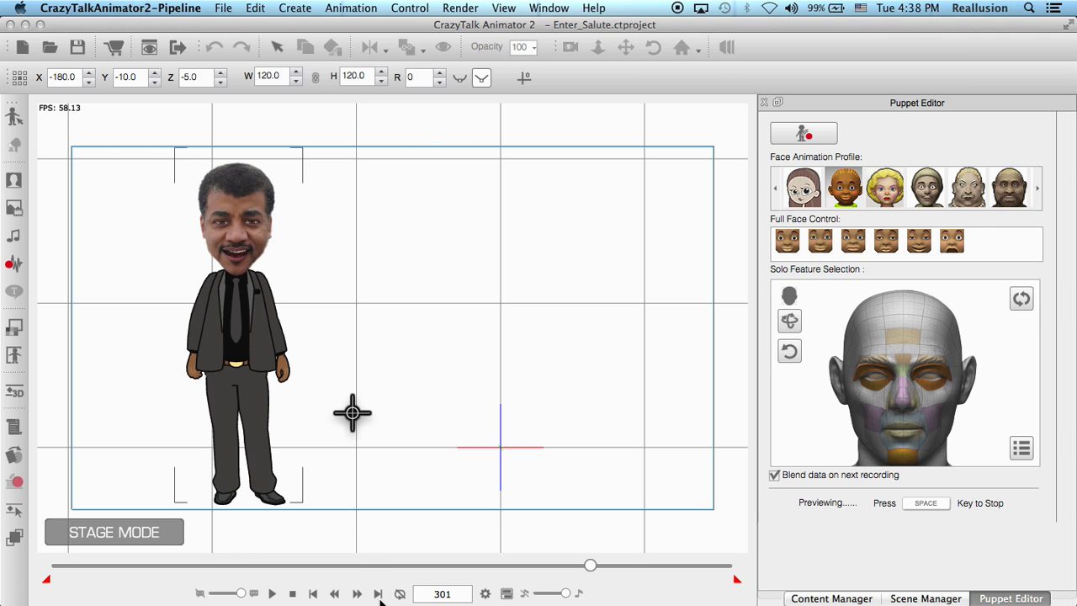
{"action": "key", "text": "space"}
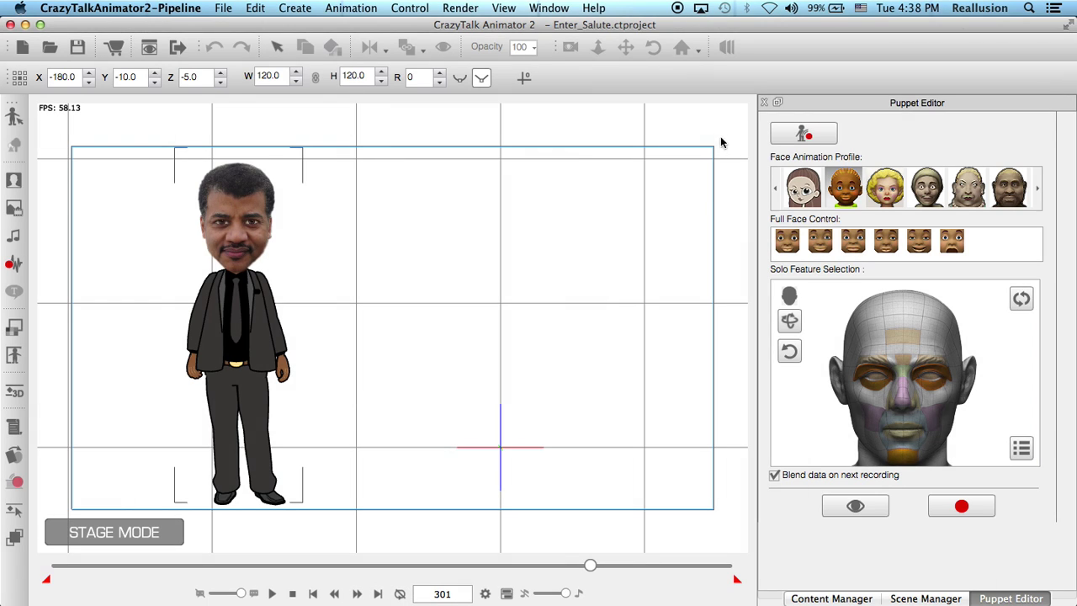
{"action": "left_click", "coordinate": [762, 101]}
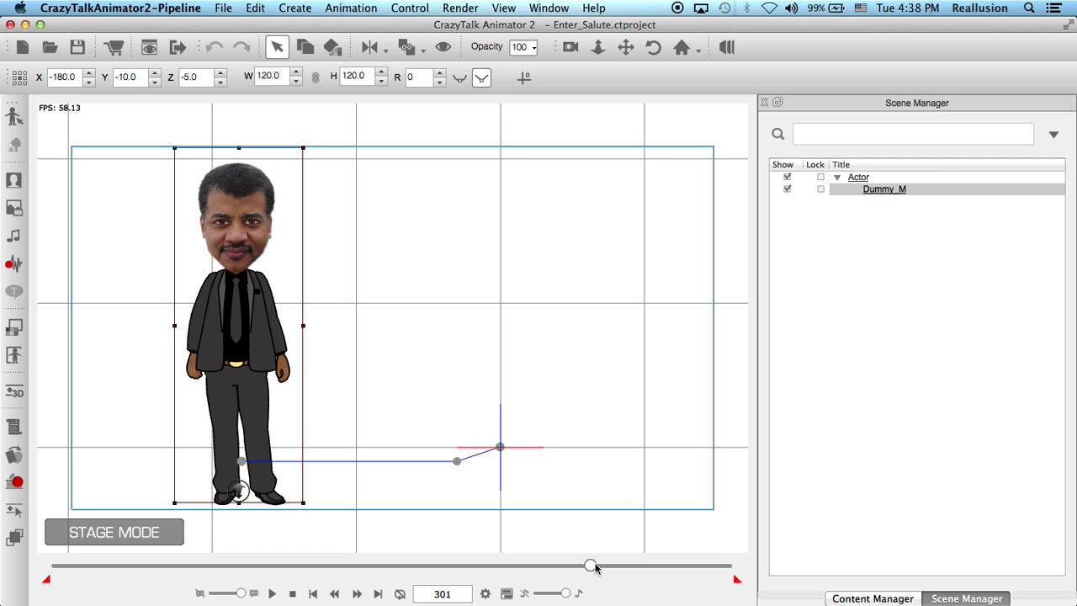
- Scrub the Enter_Salute timeline to frame 39, glance at the Cosmos presentation, and return to CrazyTalk
{"action": "left_click_drag", "start_coordinate": [594, 570], "coordinate": [690, 583]}
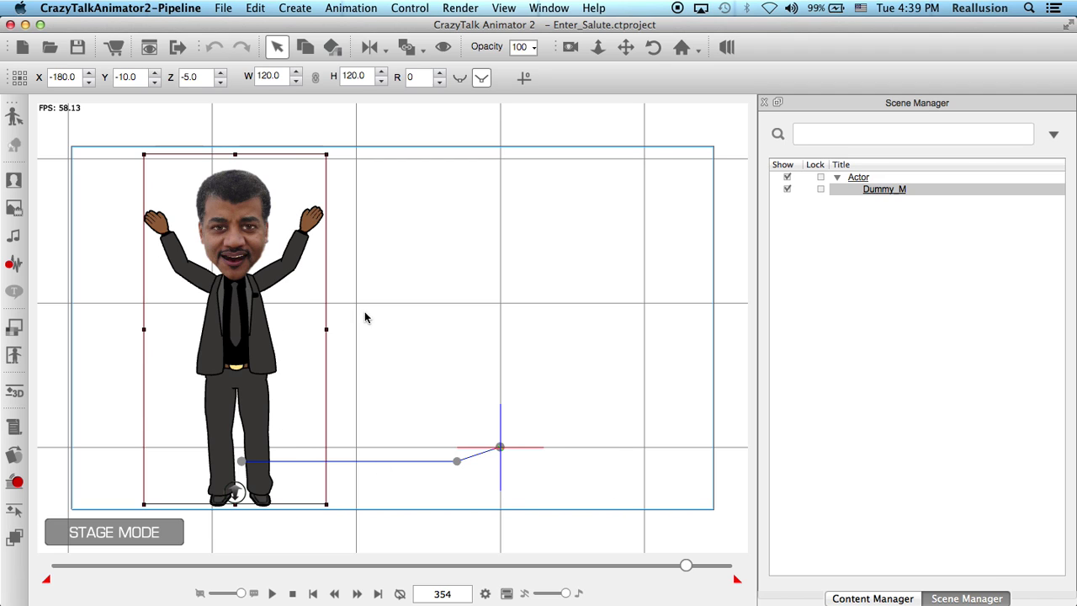
{"action": "left_click", "coordinate": [627, 599]}
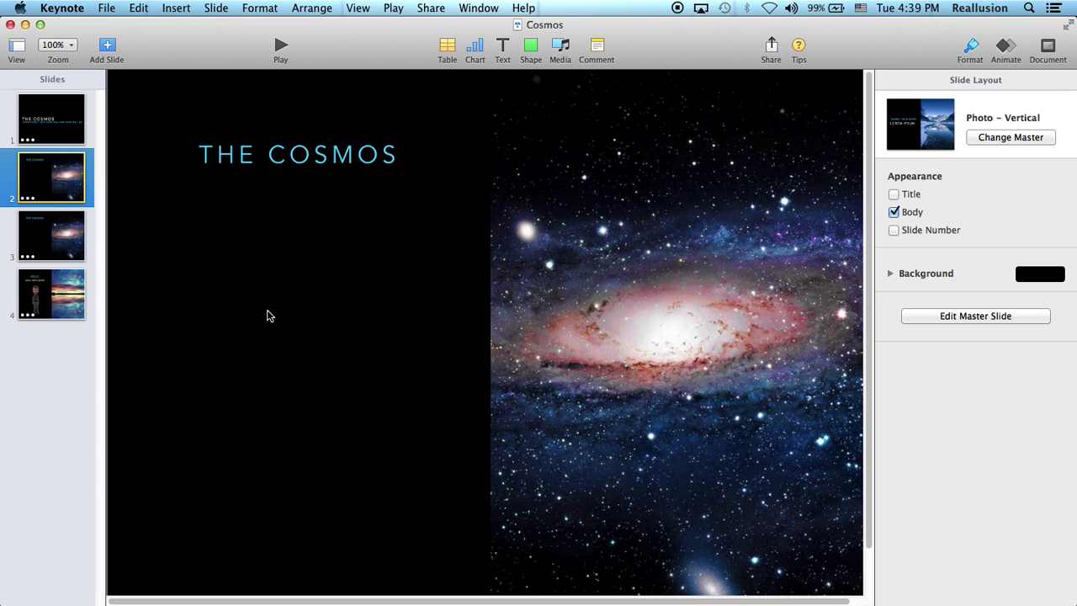
{"action": "left_click", "coordinate": [665, 599]}
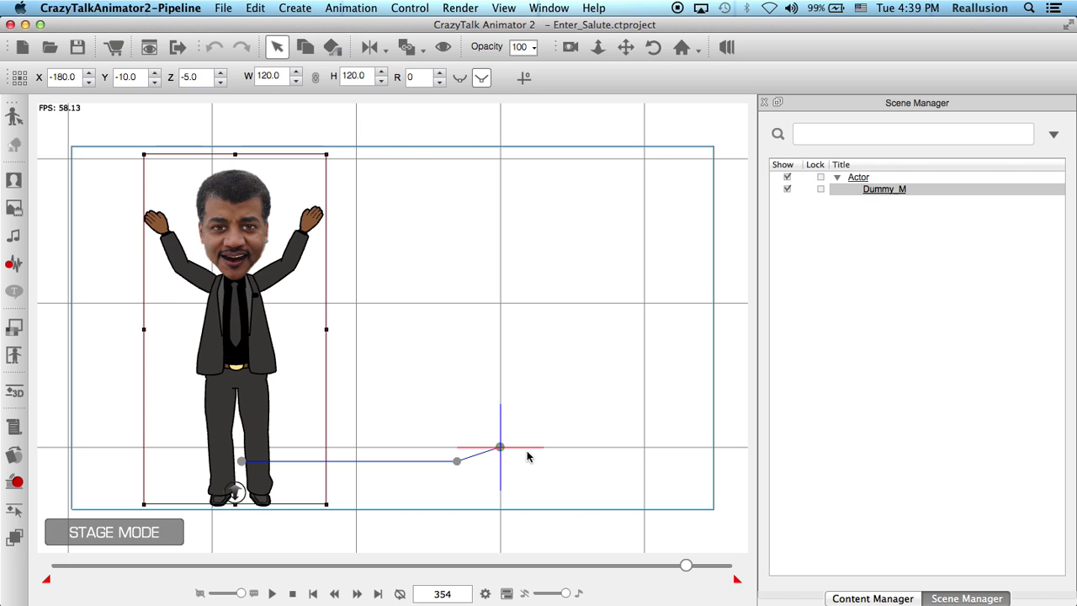
- Set the Project Settings background colour to black and apply it
{"action": "left_click", "coordinate": [486, 594]}
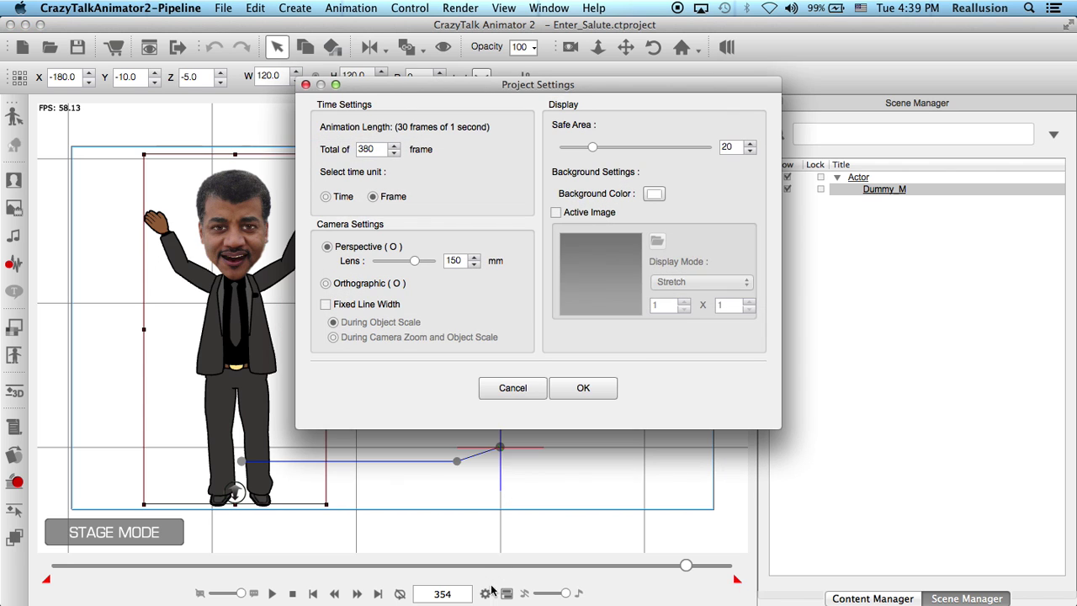
{"action": "left_click", "coordinate": [654, 194]}
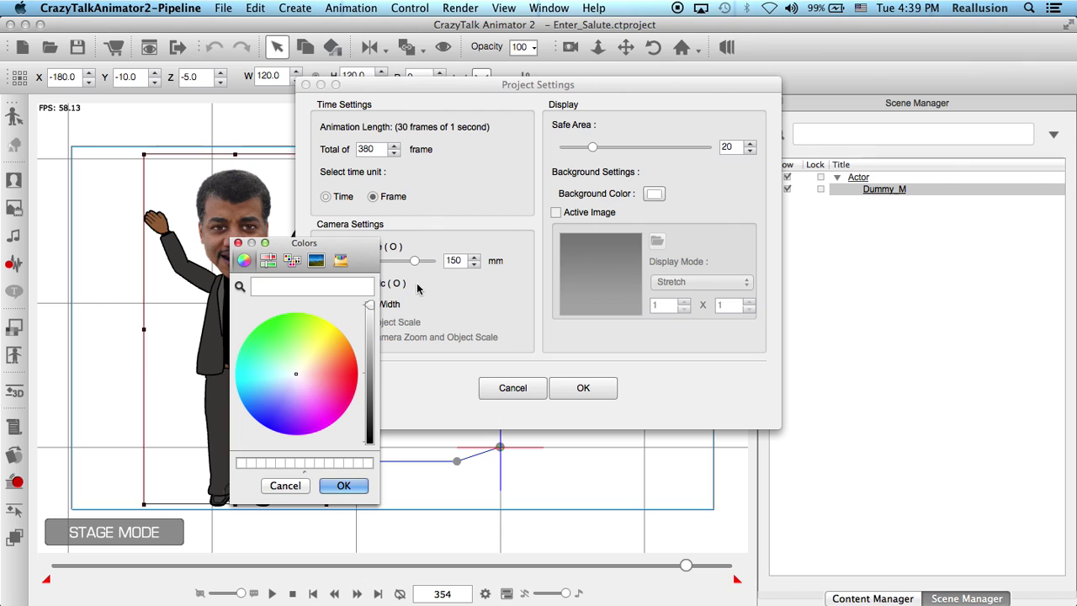
{"action": "left_click_drag", "start_coordinate": [370, 307], "coordinate": [367, 463]}
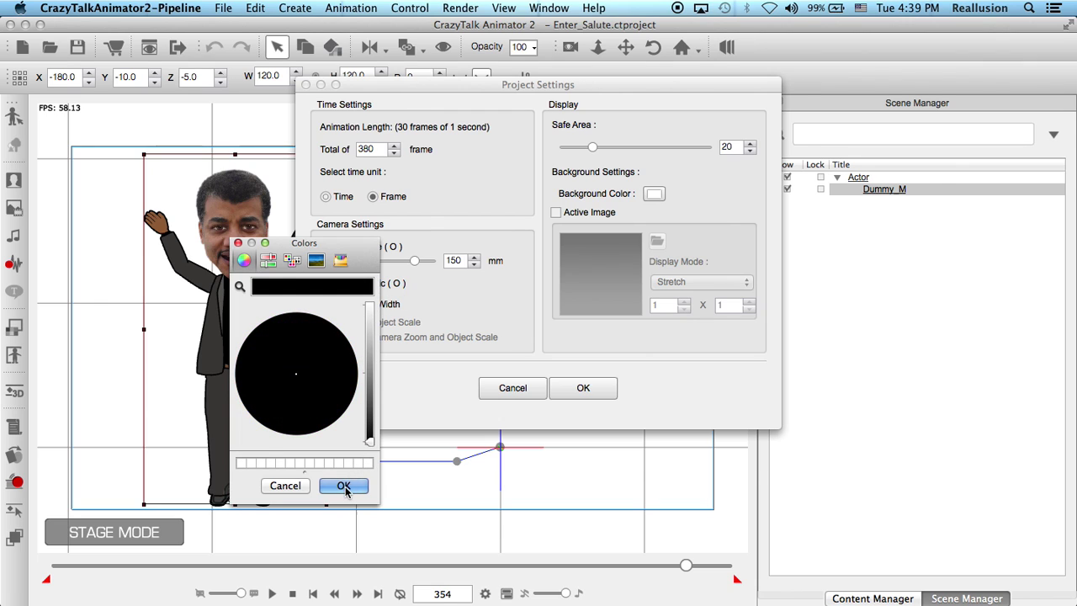
{"action": "left_click", "coordinate": [343, 486]}
{"action": "left_click", "coordinate": [584, 388]}
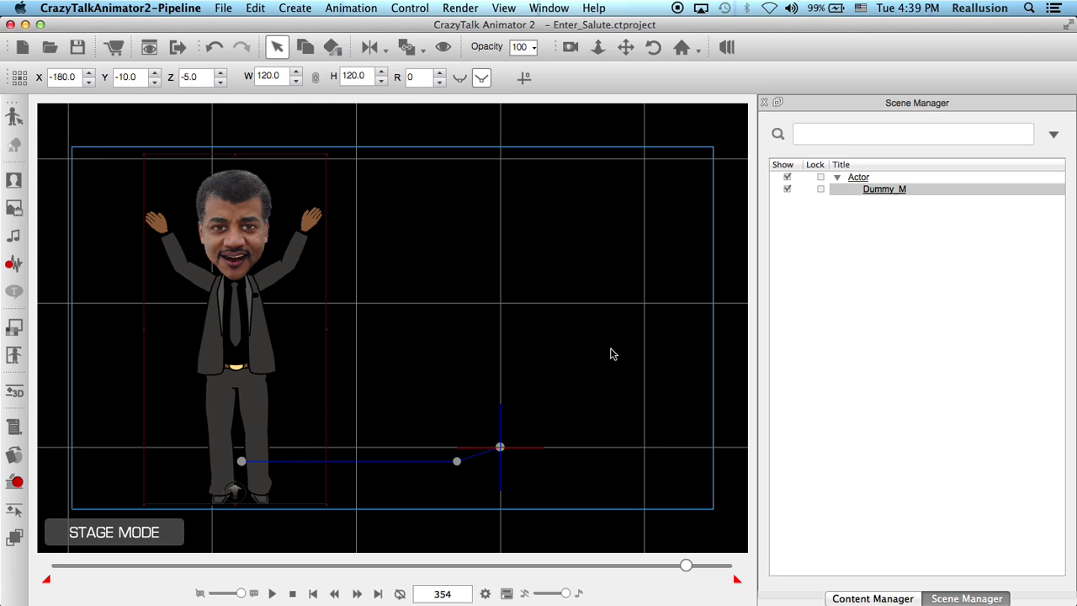
{"action": "left_click", "coordinate": [461, 9]}
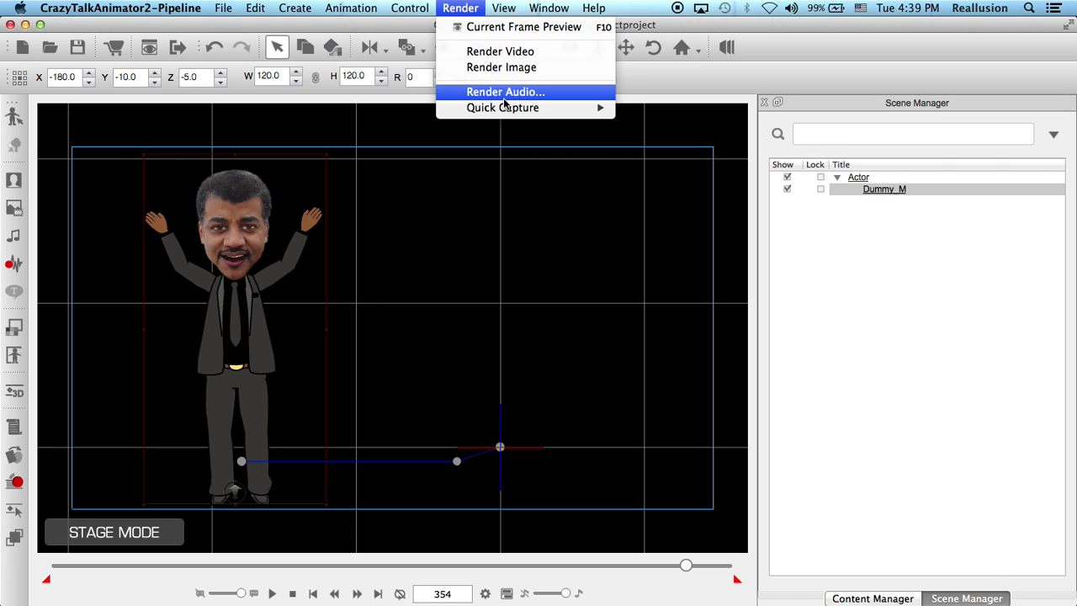
- Start a Render > Quick Capture > Animated Gif export with image quality 4
{"action": "mouse_move", "coordinate": [513, 111]}
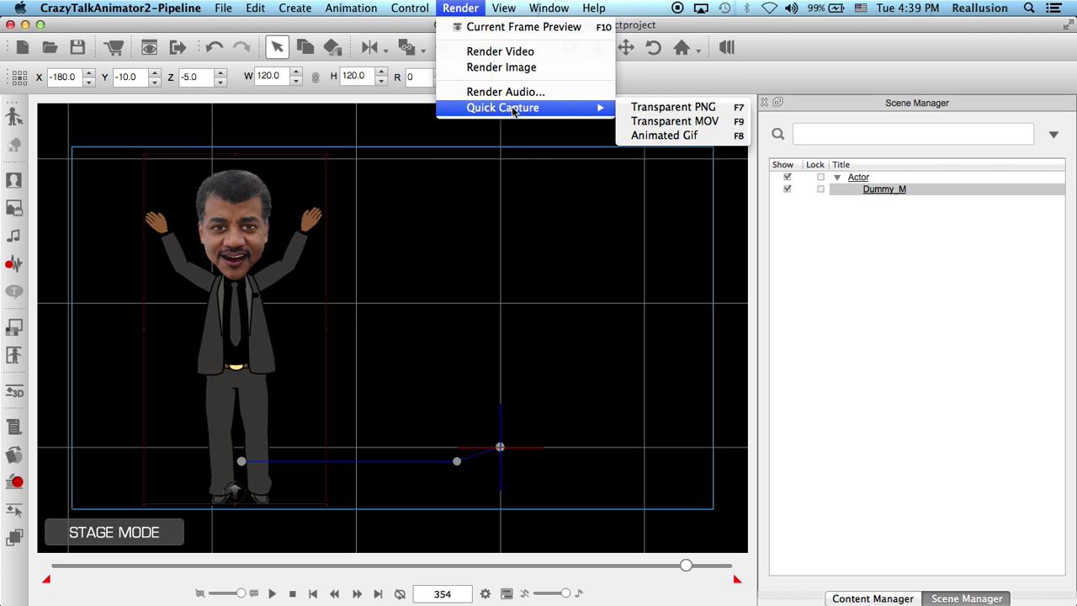
{"action": "left_click", "coordinate": [674, 136]}
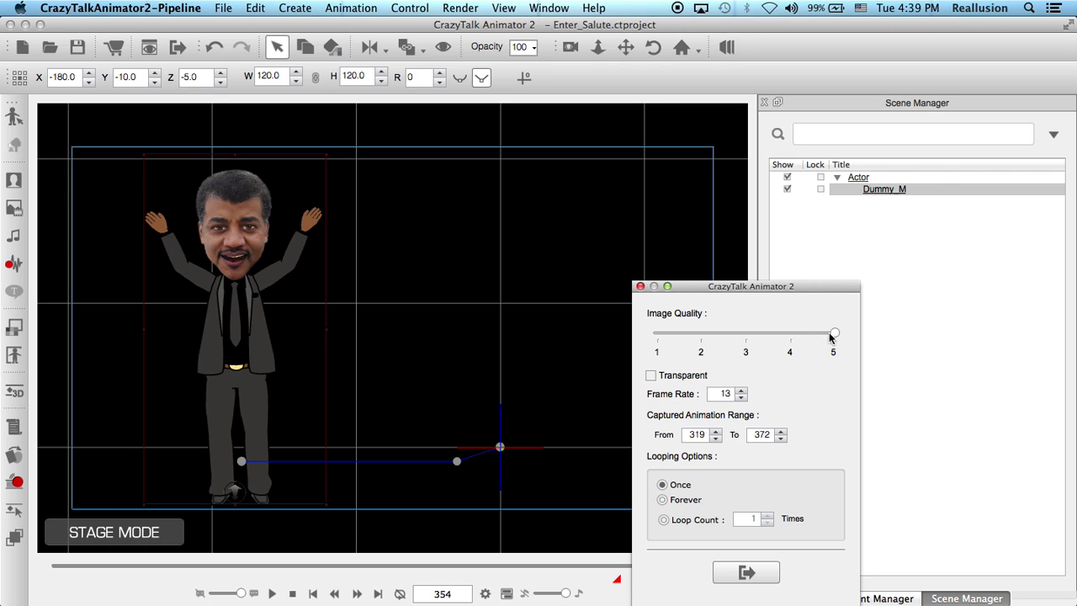
{"action": "left_click_drag", "start_coordinate": [829, 336], "coordinate": [791, 337]}
- Set the GIF capture range to start at frame 1, checking frames on the timeline
{"action": "left_click_drag", "start_coordinate": [759, 295], "coordinate": [860, 217]}
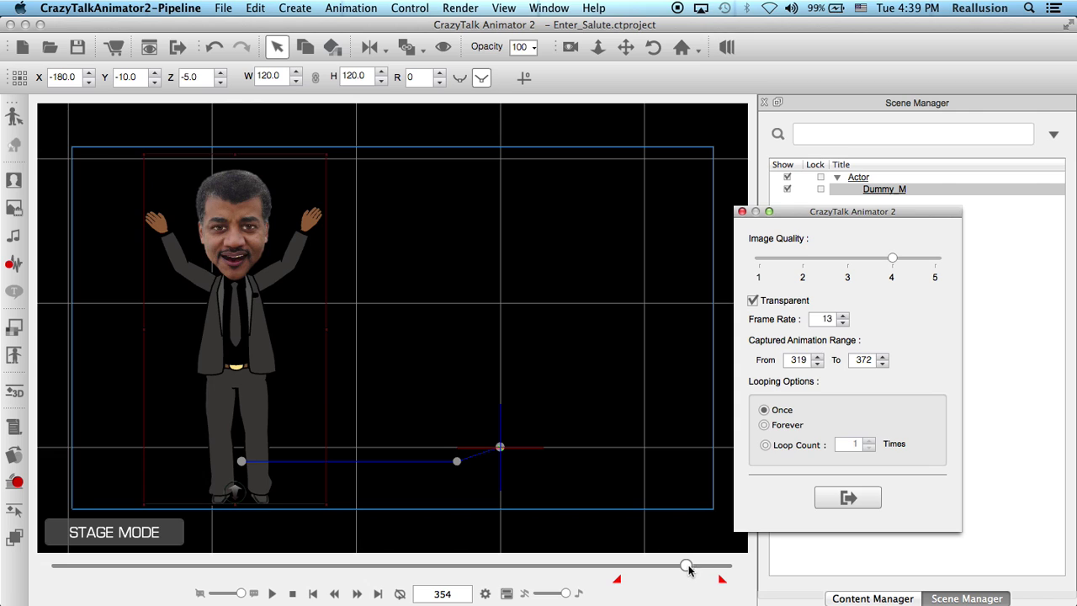
{"action": "left_click_drag", "start_coordinate": [686, 565], "coordinate": [715, 566]}
{"action": "left_click", "coordinate": [796, 363]}
{"action": "double_click", "coordinate": [806, 362]}
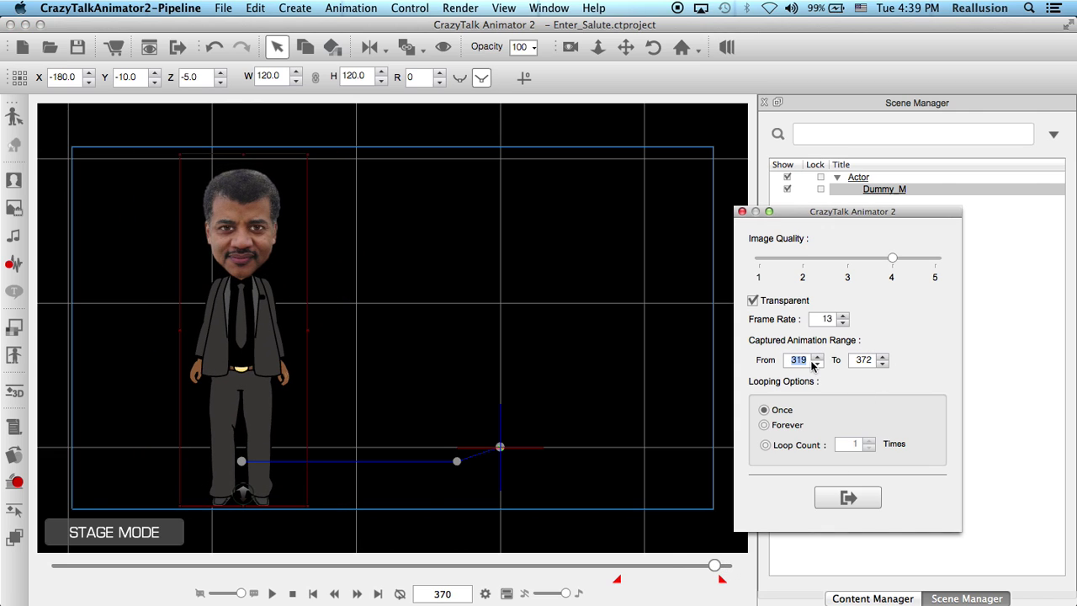
{"action": "type", "text": "1"}
{"action": "left_click_drag", "start_coordinate": [722, 570], "coordinate": [695, 577]}
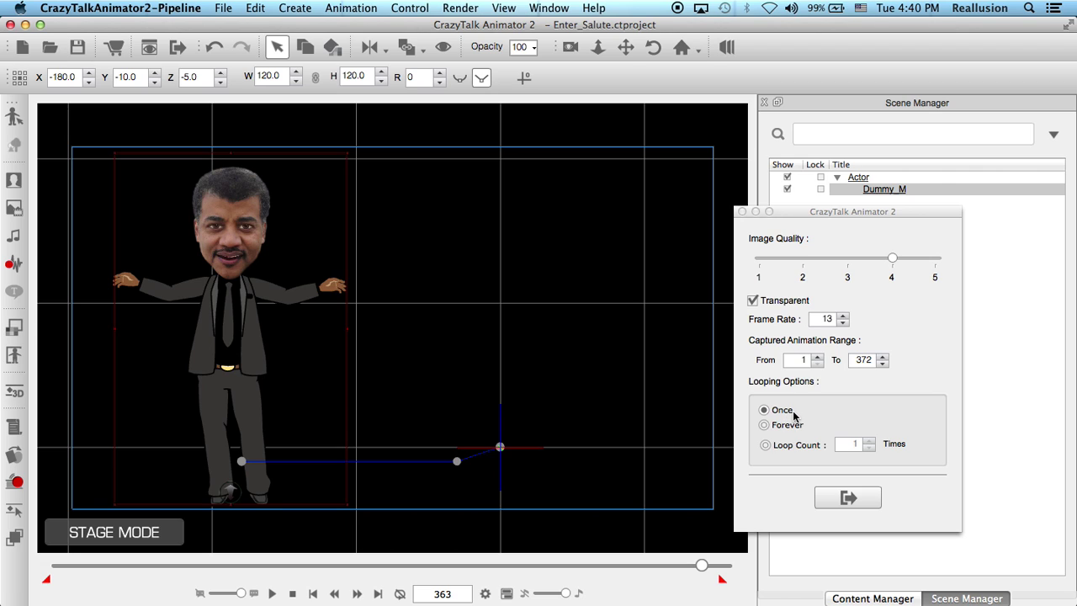
- Export the animation to the Desktop as RenderCapture1404204008.gif
{"action": "left_click", "coordinate": [850, 499]}
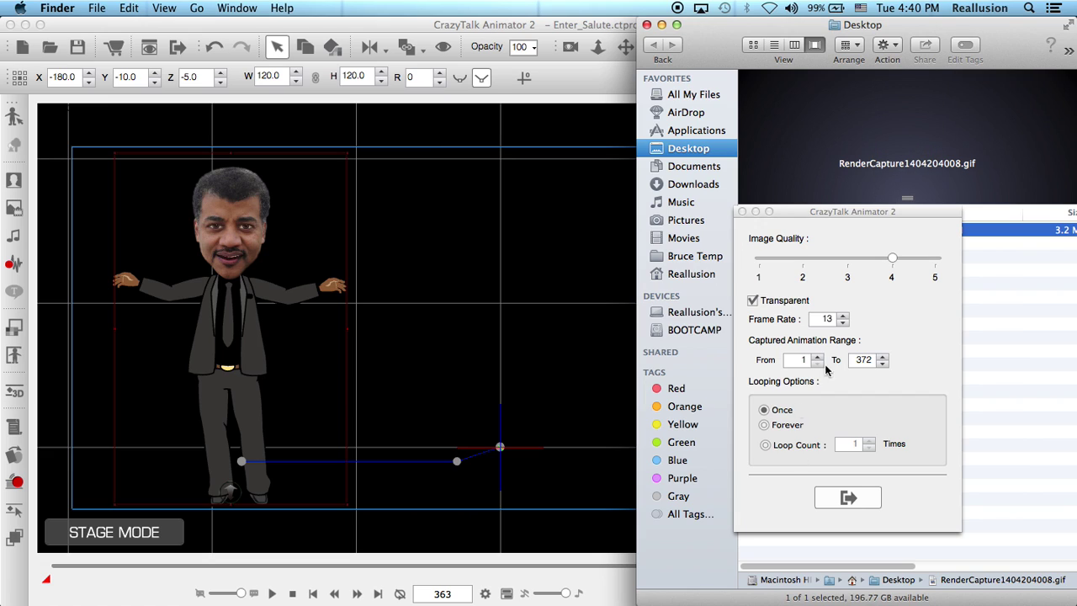
- Close the GIF export dialog and cancel the accidental rename of the exported file
{"action": "left_click", "coordinate": [742, 213]}
{"action": "left_click", "coordinate": [792, 229]}
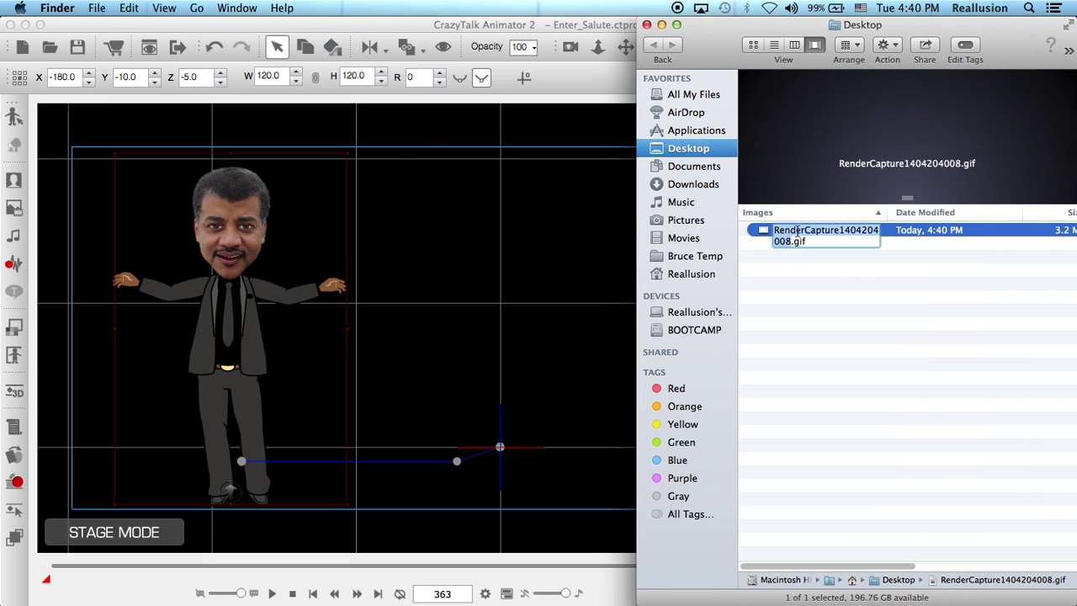
{"action": "key", "text": "Return"}
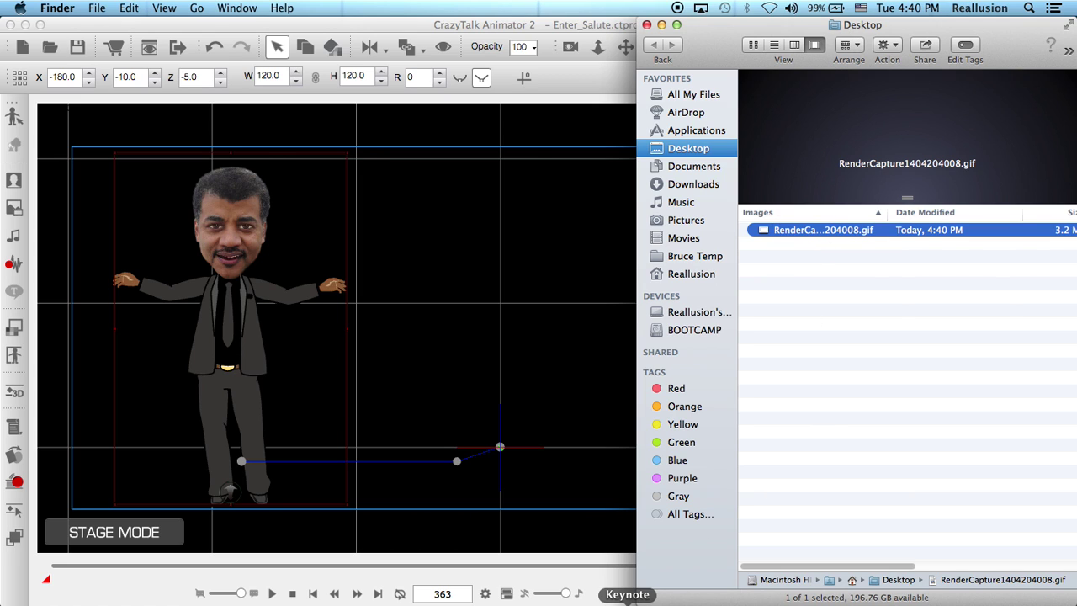
- Drag RenderCapture1404204008.gif from the Desktop onto slide 3 of the Cosmos deck
{"action": "left_click", "coordinate": [627, 599]}
{"action": "left_click", "coordinate": [59, 241]}
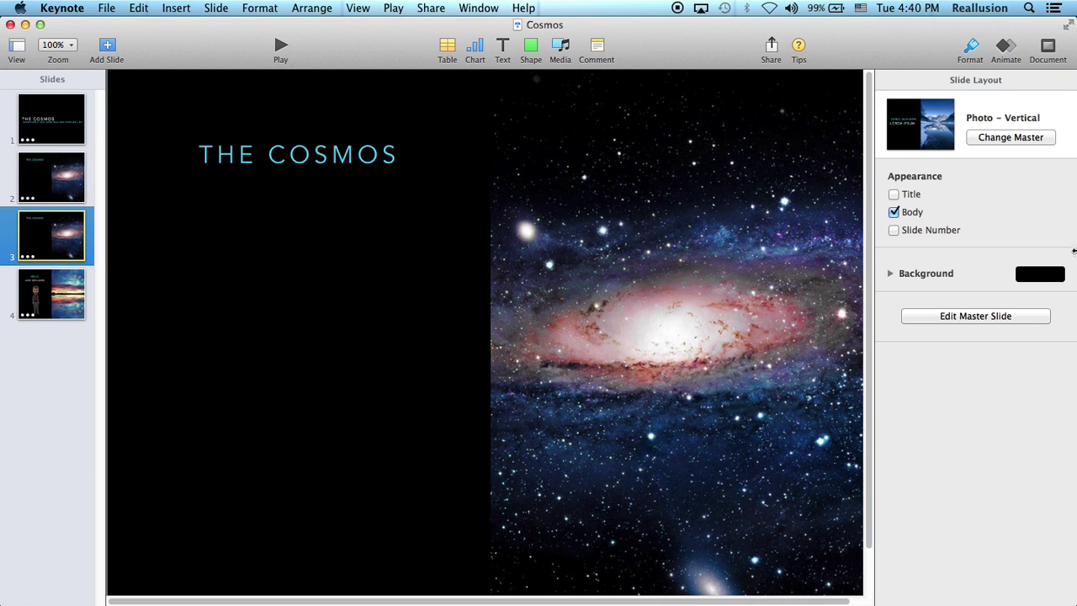
{"action": "left_click_drag", "start_coordinate": [1074, 250], "coordinate": [868, 268]}
{"action": "left_click", "coordinate": [925, 291]}
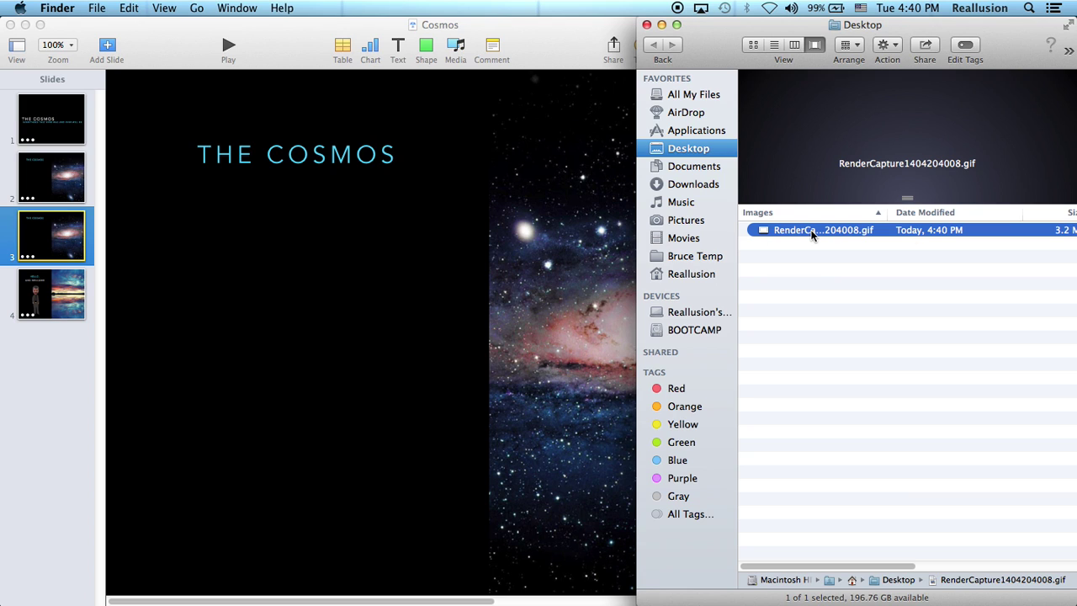
{"action": "left_click_drag", "start_coordinate": [811, 236], "coordinate": [321, 359]}
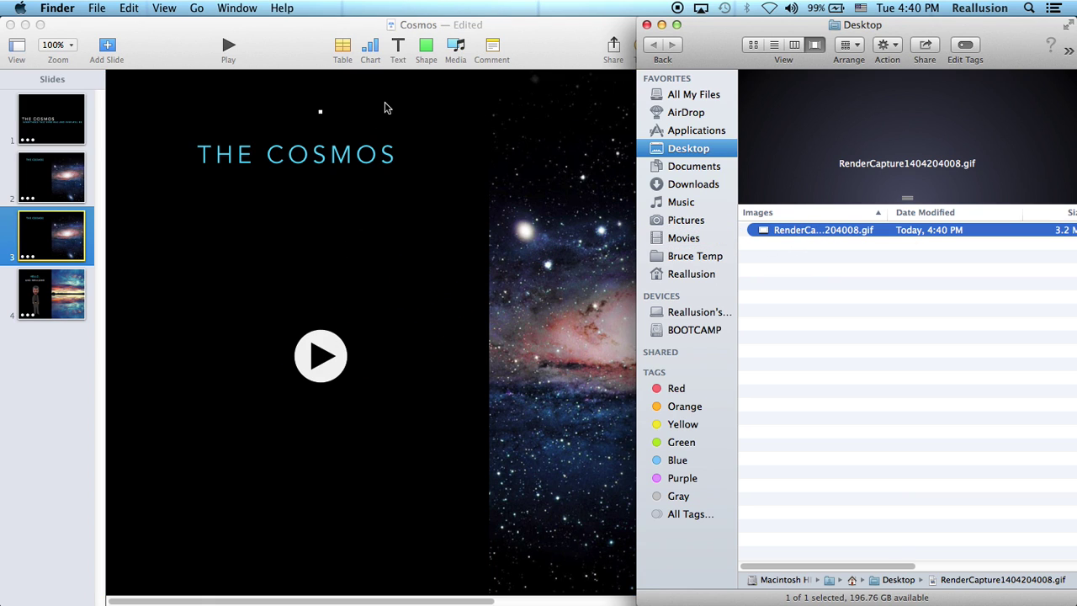
{"action": "left_click", "coordinate": [386, 107]}
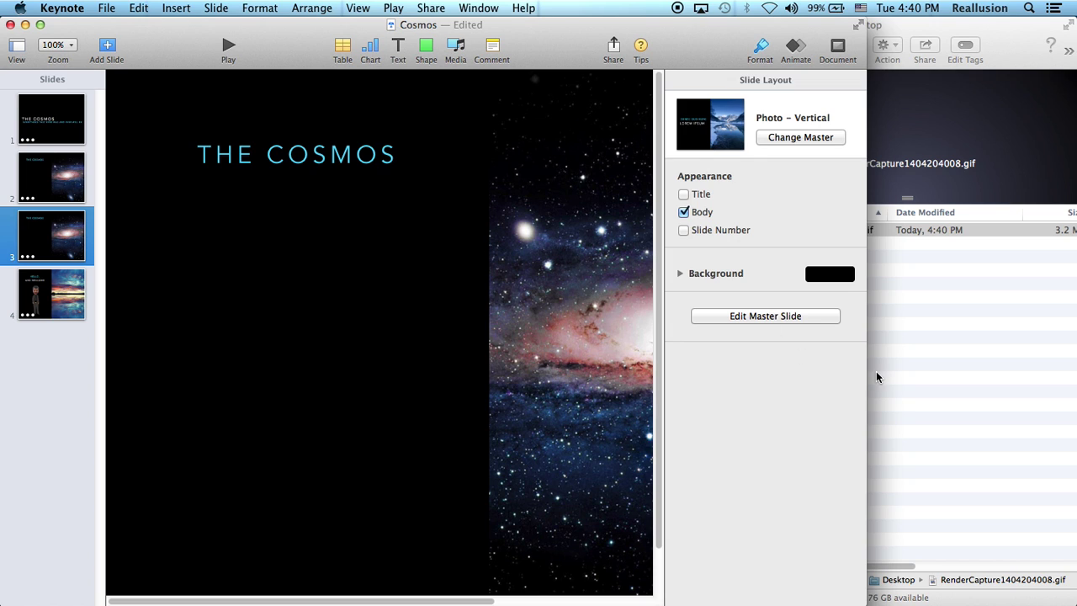
{"action": "left_click_drag", "start_coordinate": [869, 371], "coordinate": [1076, 370]}
- Move and resize the GIF movie so the character stands at the galaxy's left edge
{"action": "left_click", "coordinate": [384, 297]}
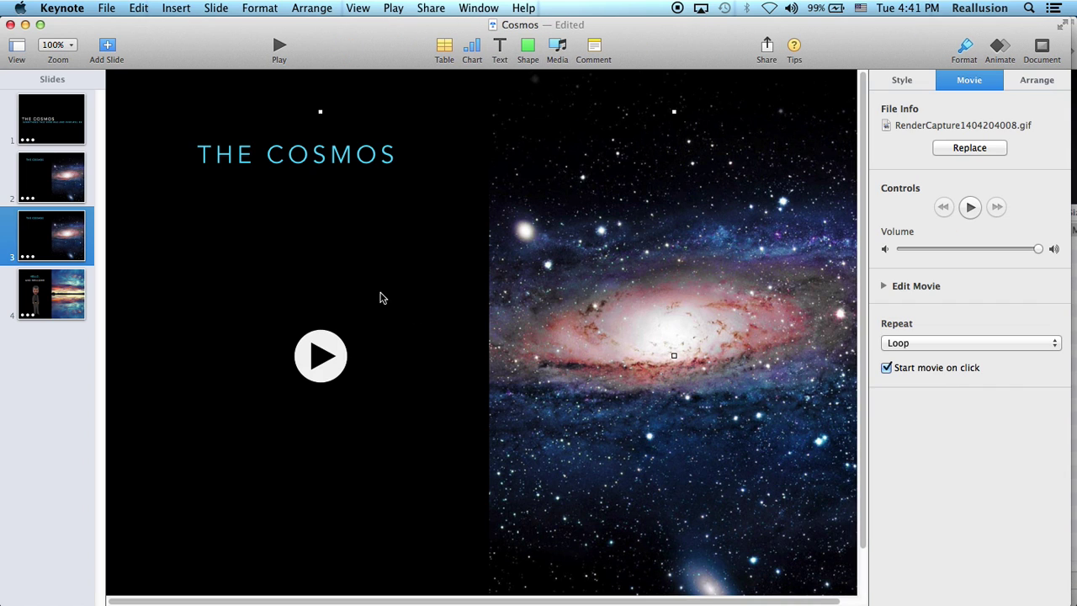
{"action": "left_click", "coordinate": [316, 357]}
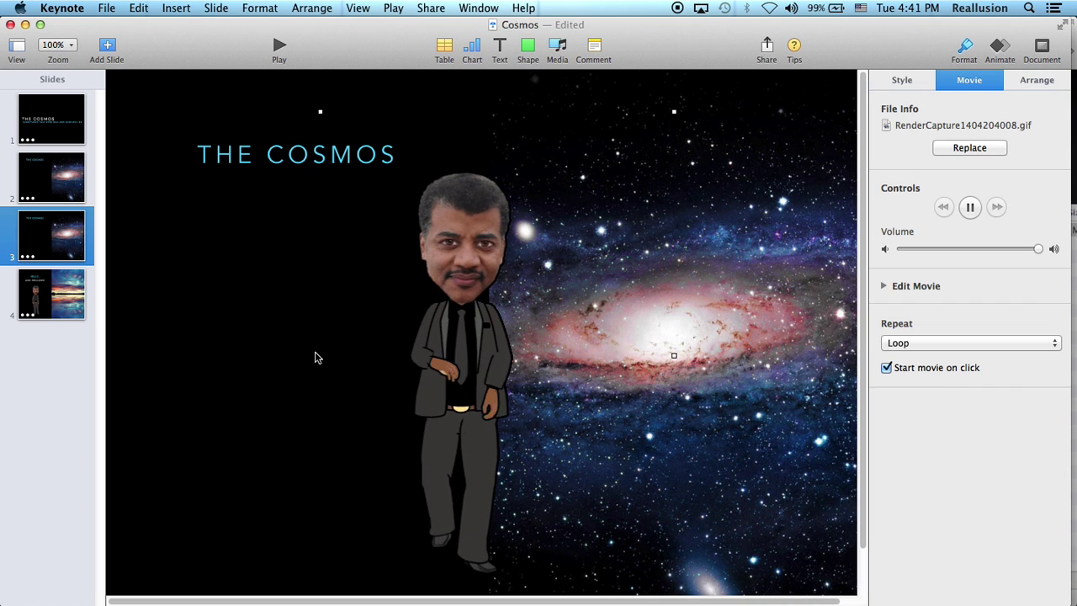
{"action": "left_click_drag", "start_coordinate": [316, 357], "coordinate": [525, 349]}
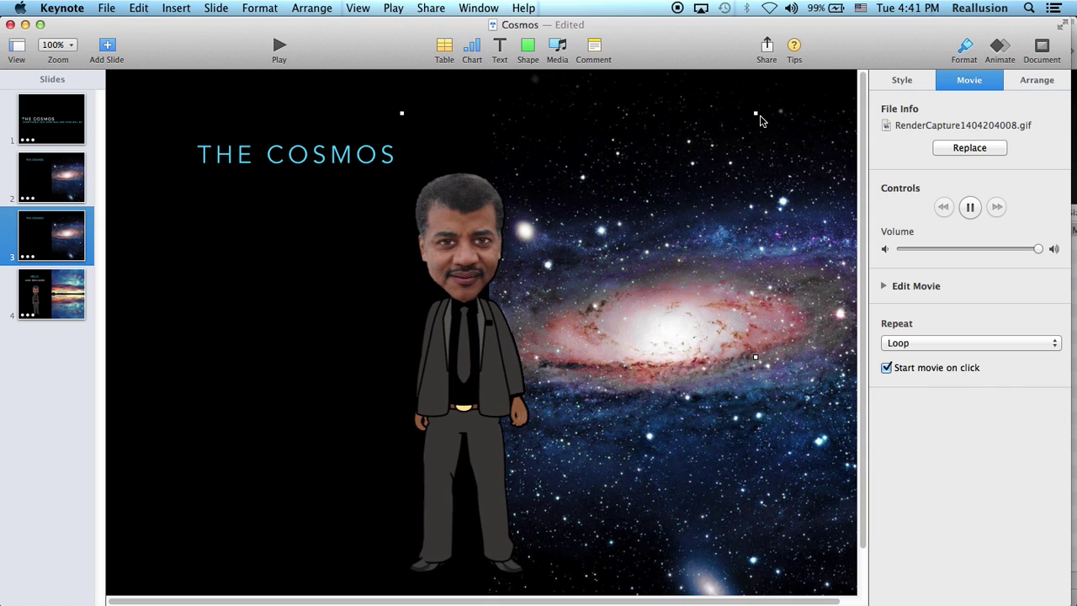
{"action": "left_click_drag", "start_coordinate": [756, 113], "coordinate": [664, 177]}
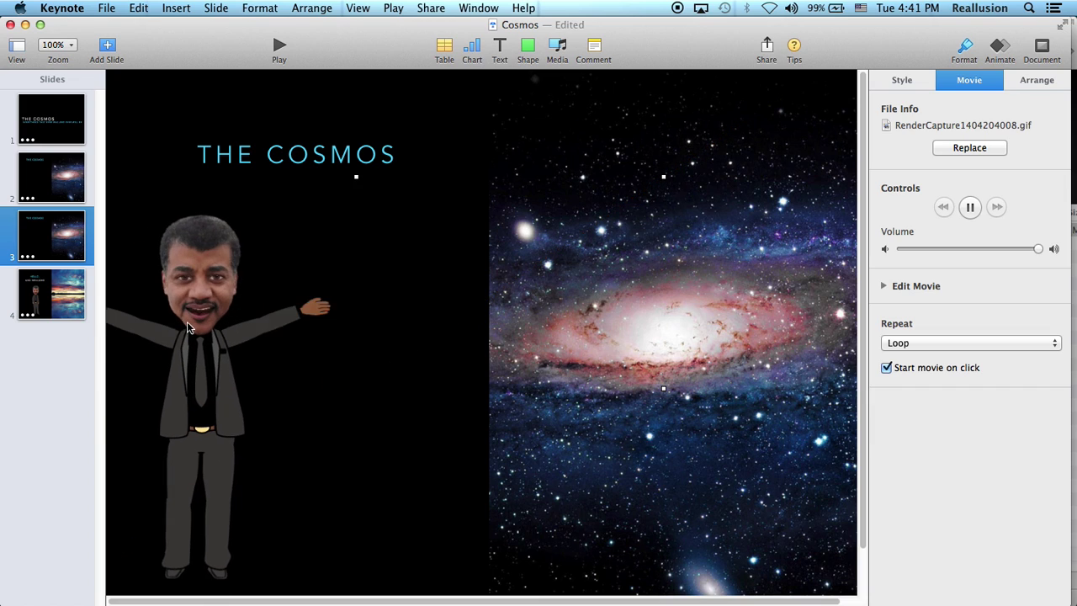
{"action": "left_click", "coordinate": [358, 371]}
{"action": "left_click", "coordinate": [362, 394]}
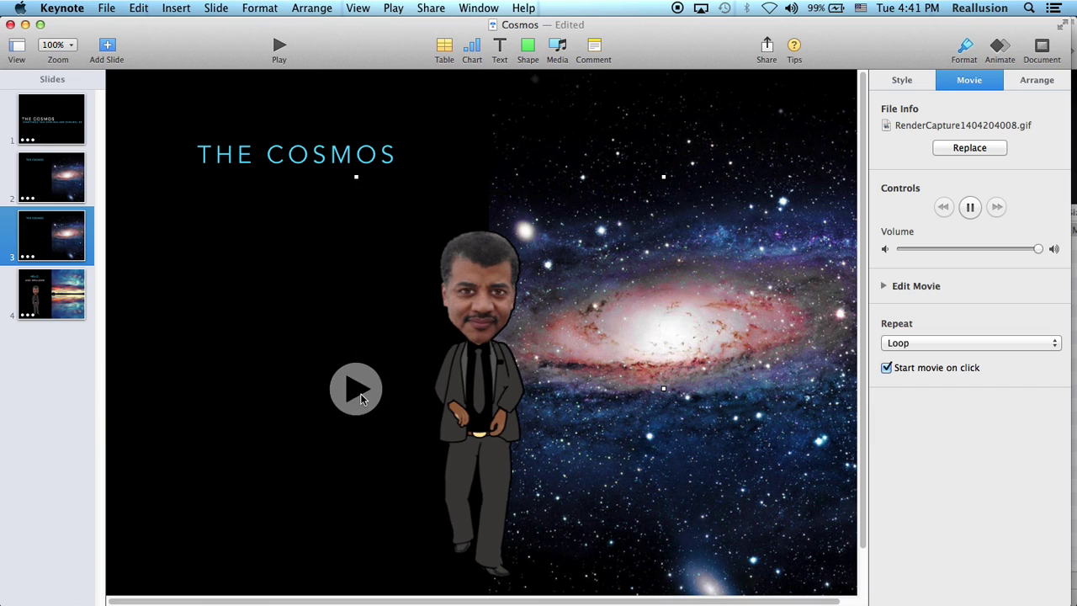
{"action": "left_click", "coordinate": [362, 394]}
{"action": "left_click_drag", "start_coordinate": [485, 388], "coordinate": [544, 391]}
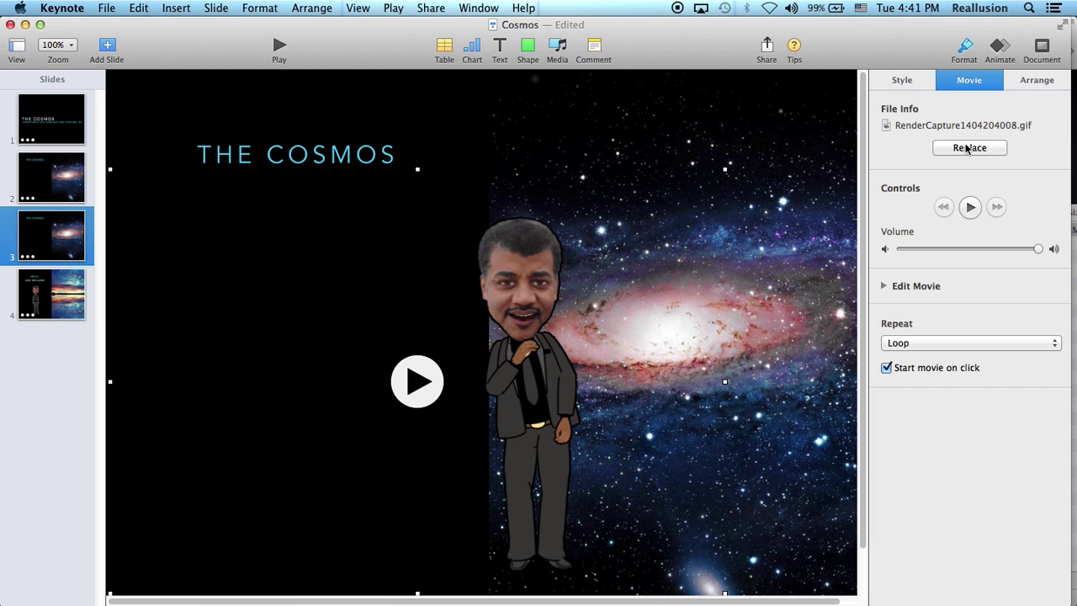
- Set the movie's Repeat to None, send it to back behind the galaxy, and nudge it into alignment
{"action": "left_click", "coordinate": [912, 342]}
{"action": "left_click", "coordinate": [913, 333]}
{"action": "right_click", "coordinate": [529, 298]}
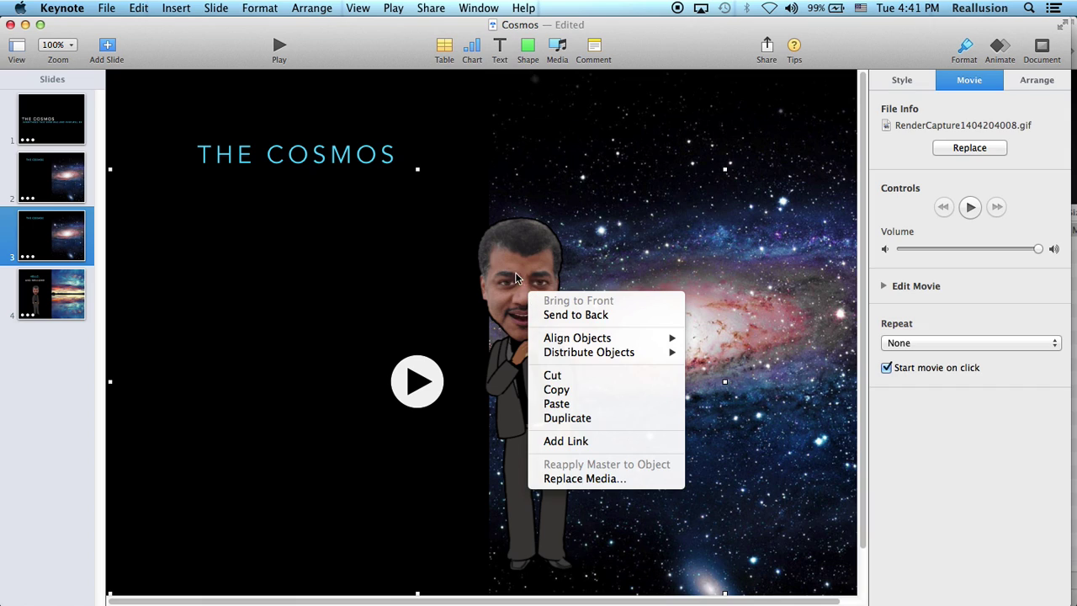
{"action": "left_click", "coordinate": [558, 316]}
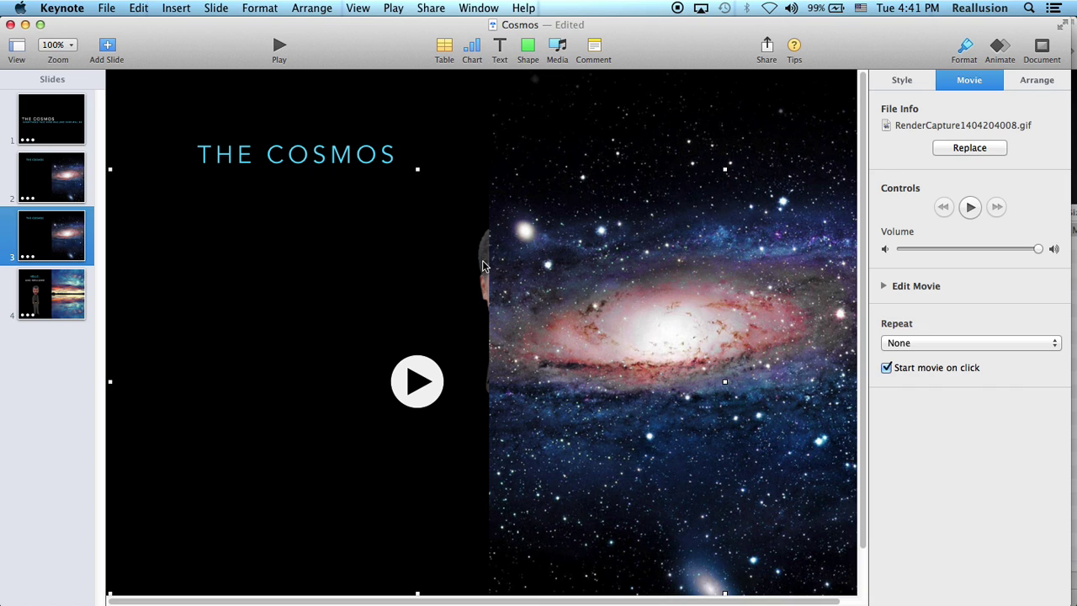
{"action": "left_click_drag", "start_coordinate": [487, 262], "coordinate": [486, 266]}
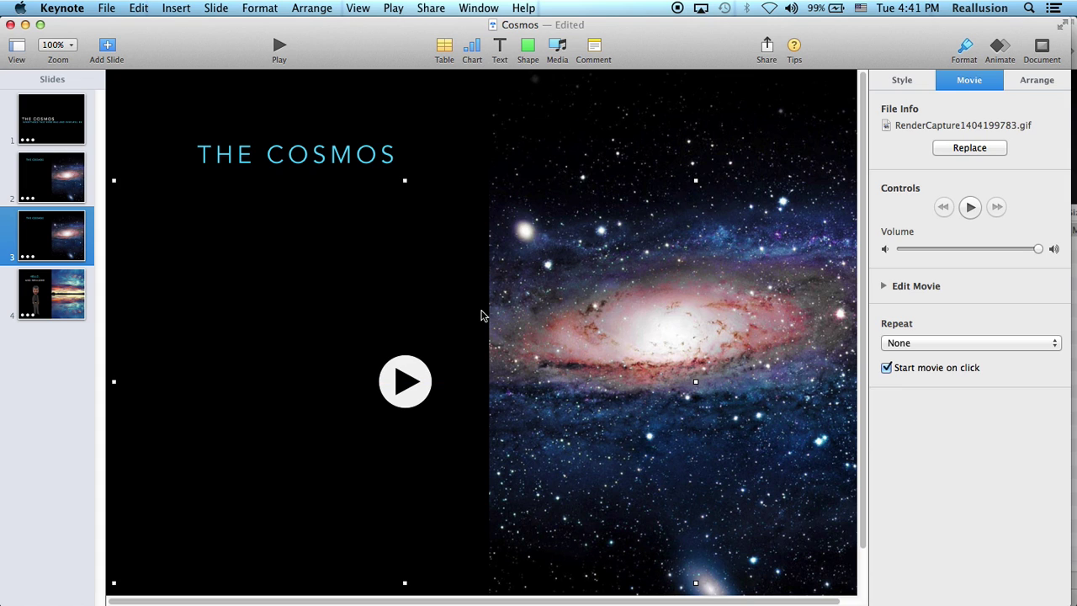
- Play the Cosmos slideshow full screen through to the 'HELLO. AND WELCOME' slide
{"action": "left_click", "coordinate": [279, 47]}
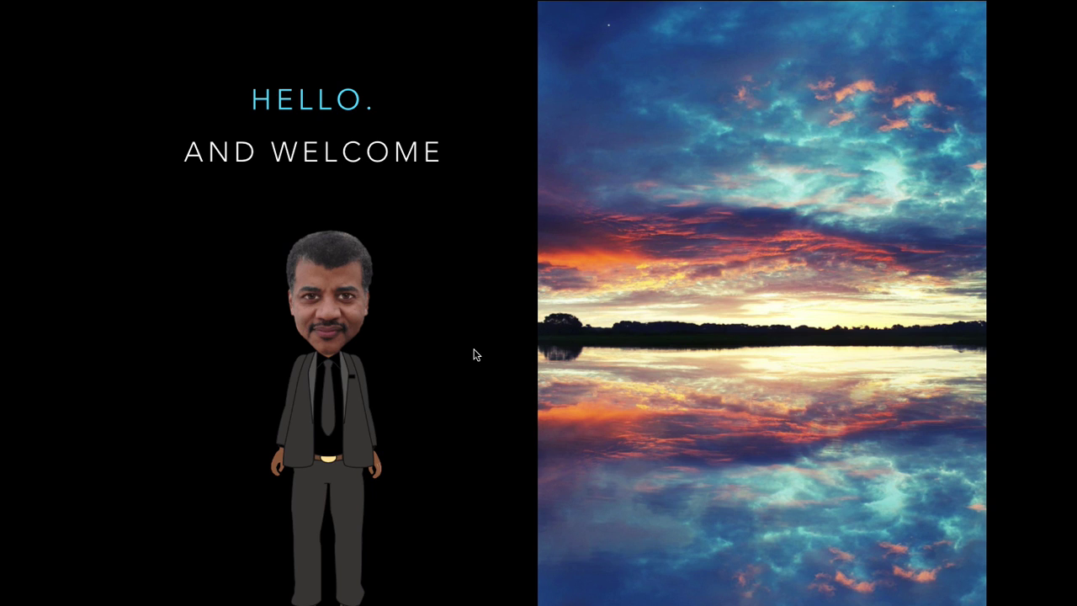
- Exit the slideshow with Esc, returning to editing on slide 4
{"action": "key", "text": "Escape"}
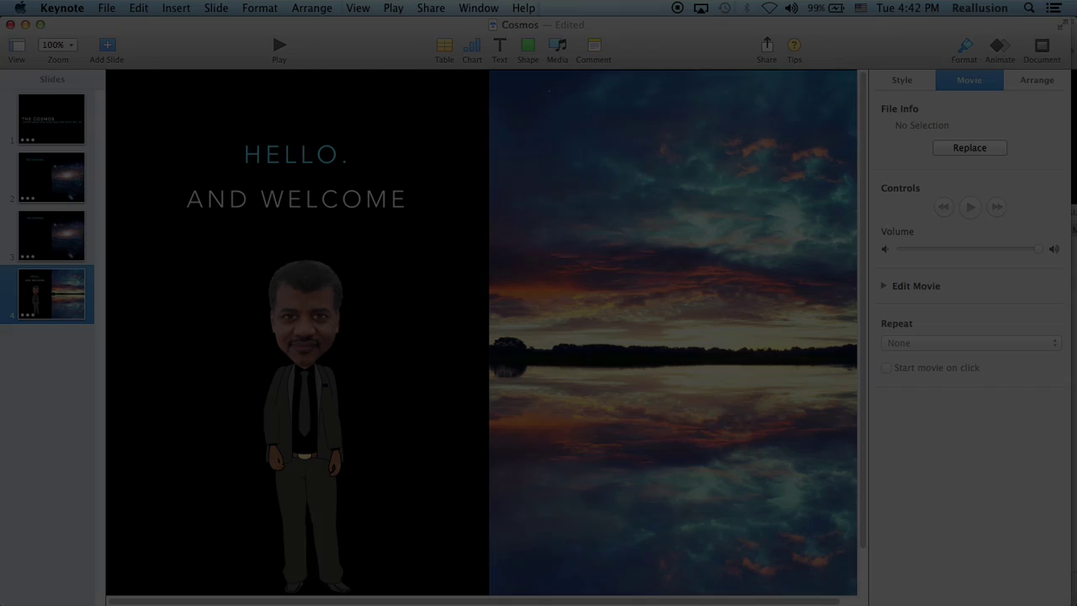